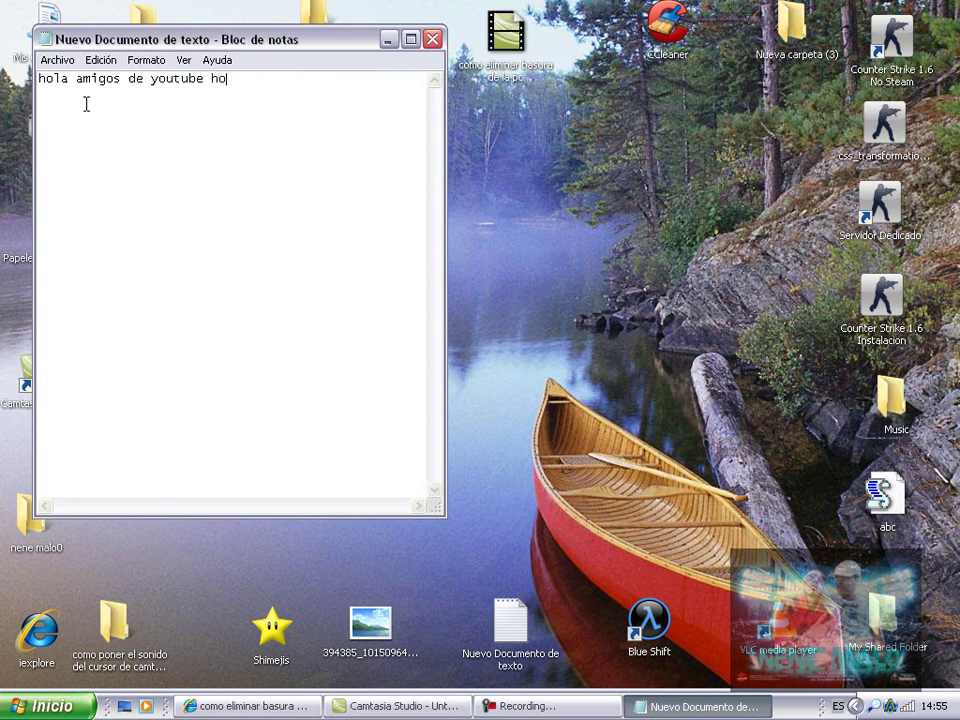
Step: Complete the greeting as "hola amigos de youtube hoy les enseñare a como poner sonido a su cursor del camtasia" and clear it
{"action": "type", "text": "les enseñare a como pone"}
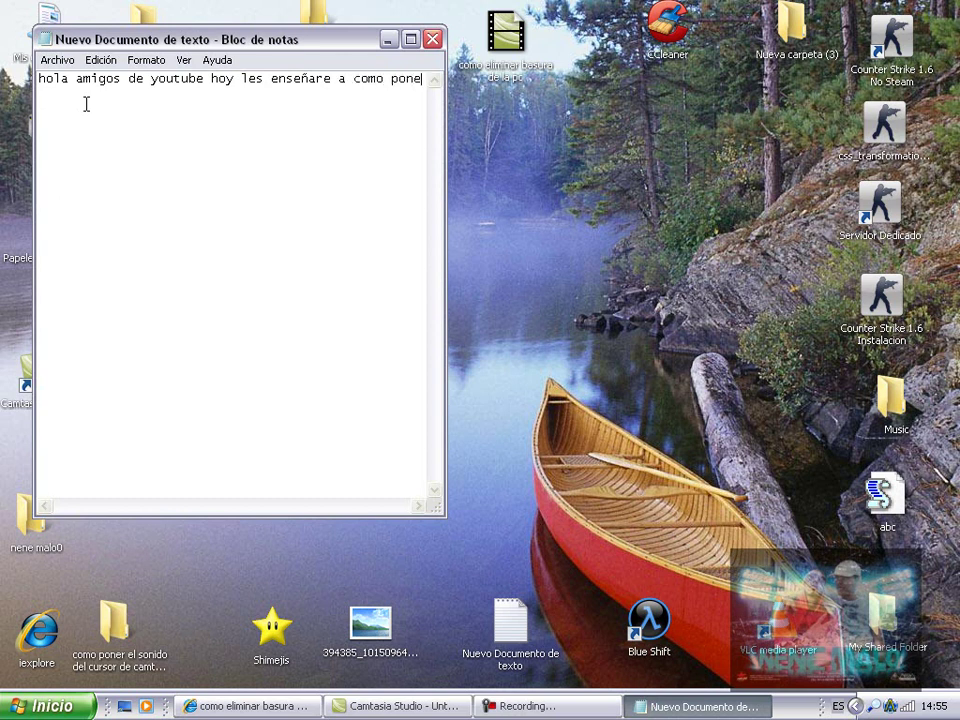
{"action": "type", "text": "r soni"}
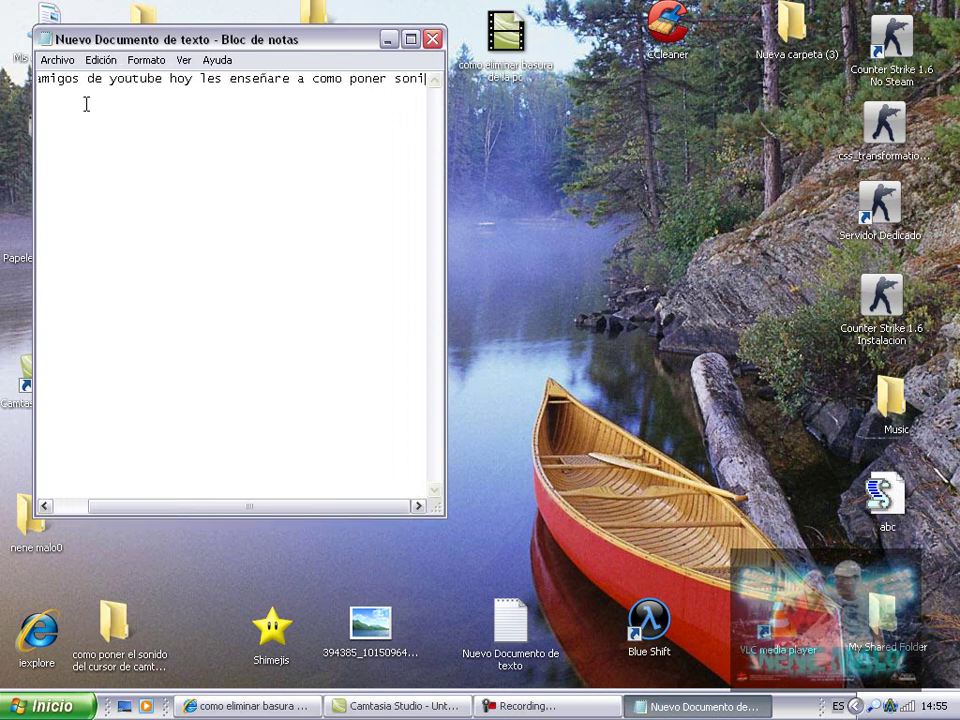
{"action": "type", "text": "do a s"}
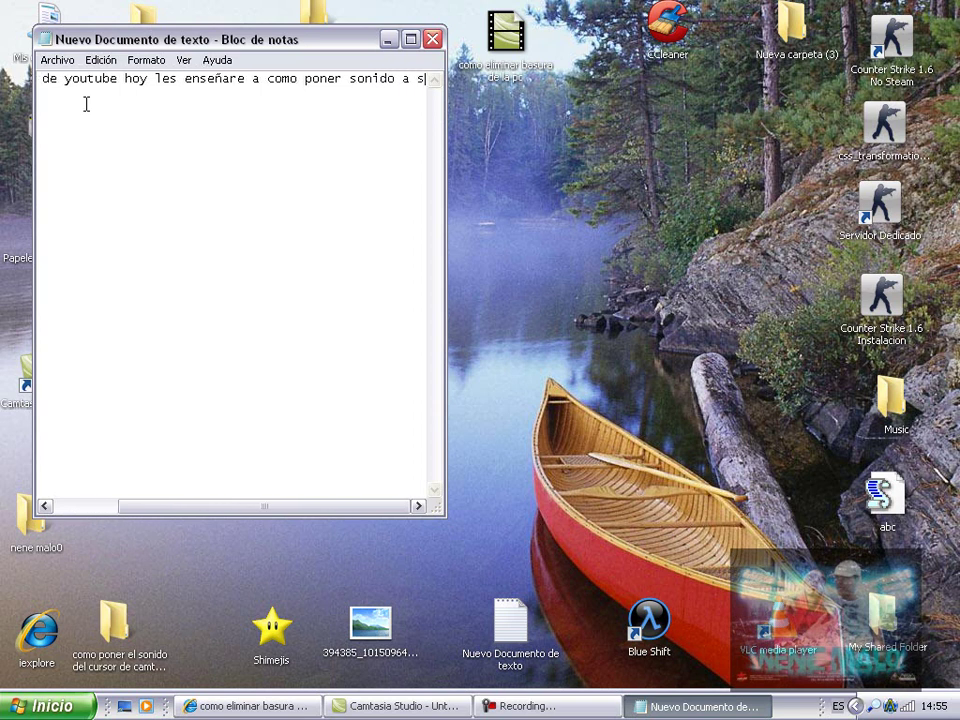
{"action": "type", "text": "u cu"}
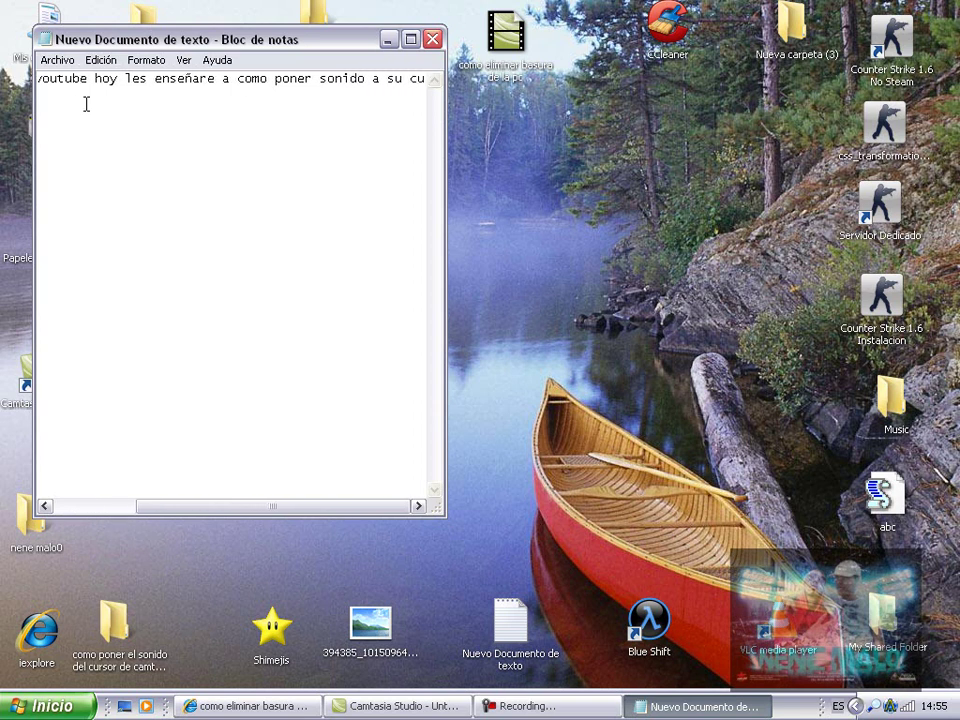
{"action": "type", "text": "rsor "}
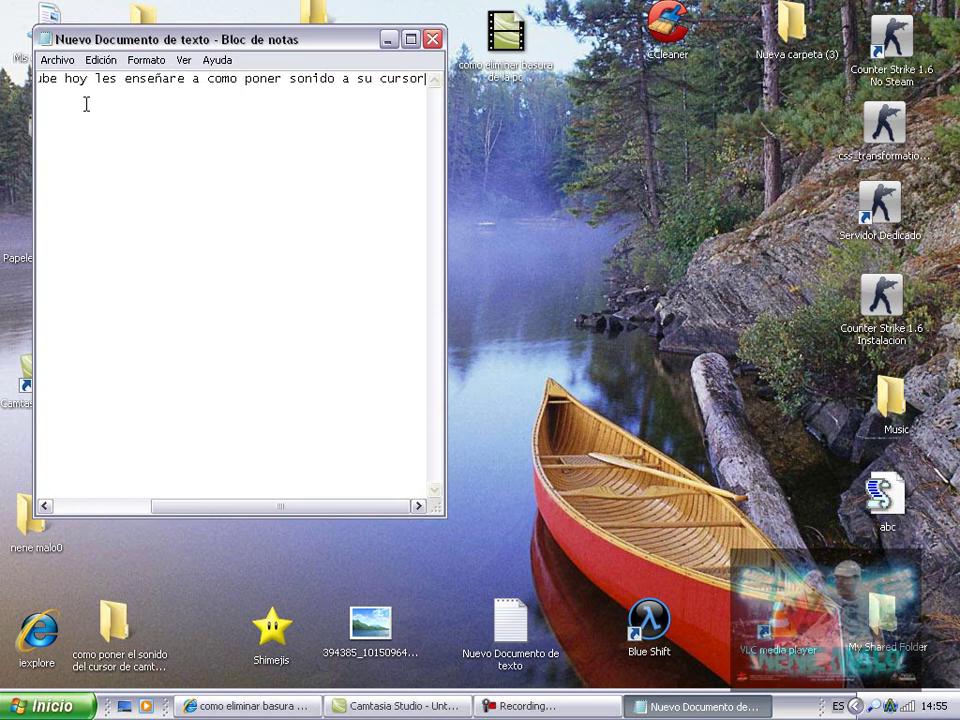
{"action": "type", "text": "de"}
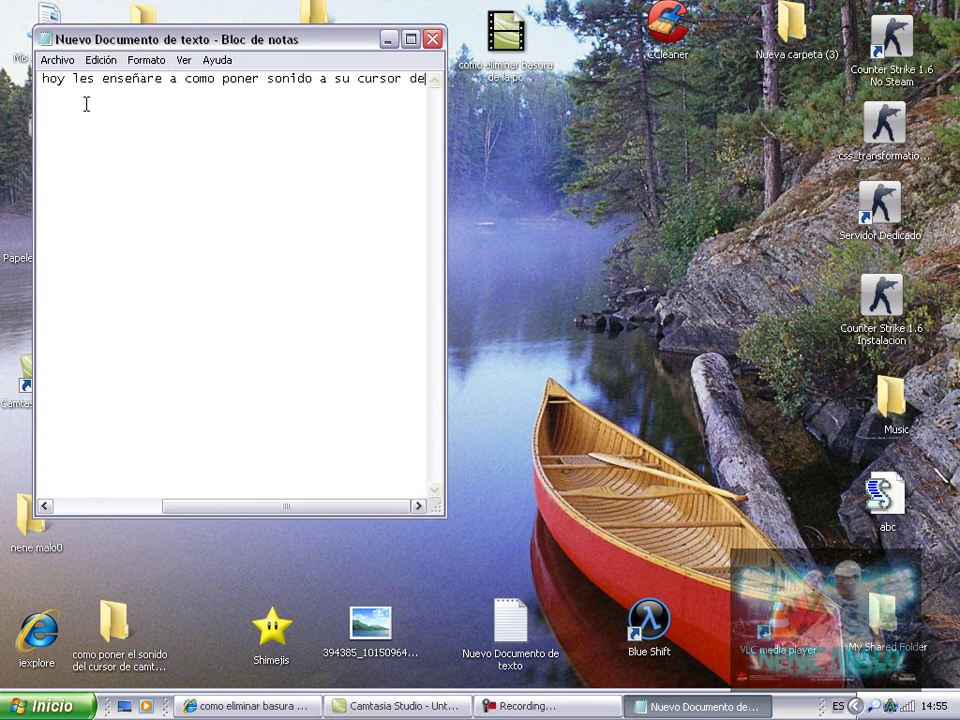
{"action": "type", "text": "l camtasia"}
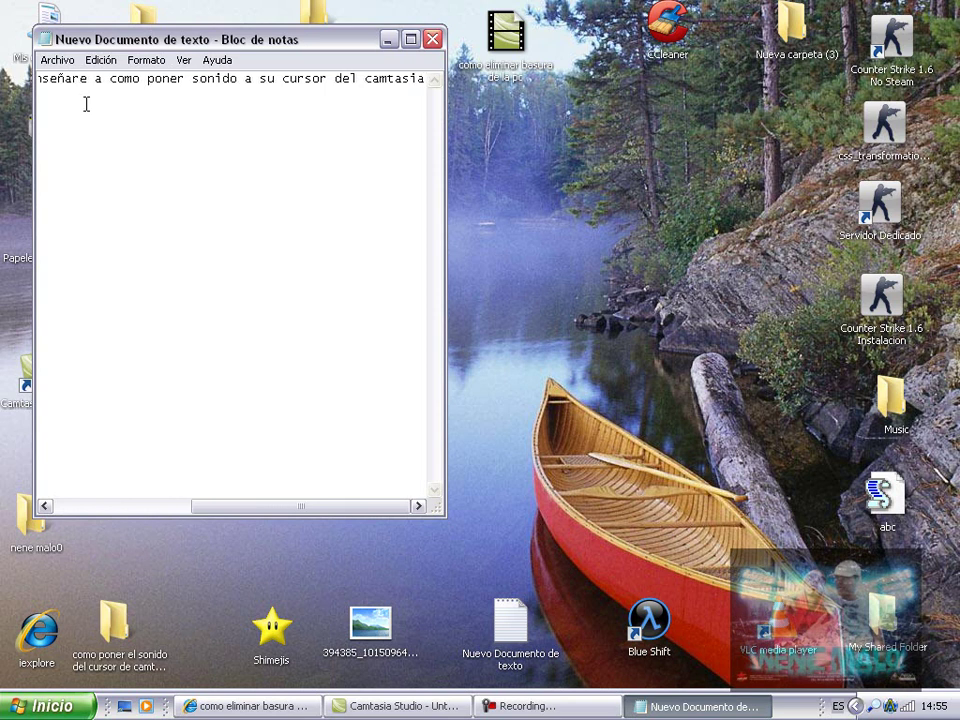
{"action": "left_click_drag", "start_coordinate": [428, 80], "coordinate": [7, 22]}
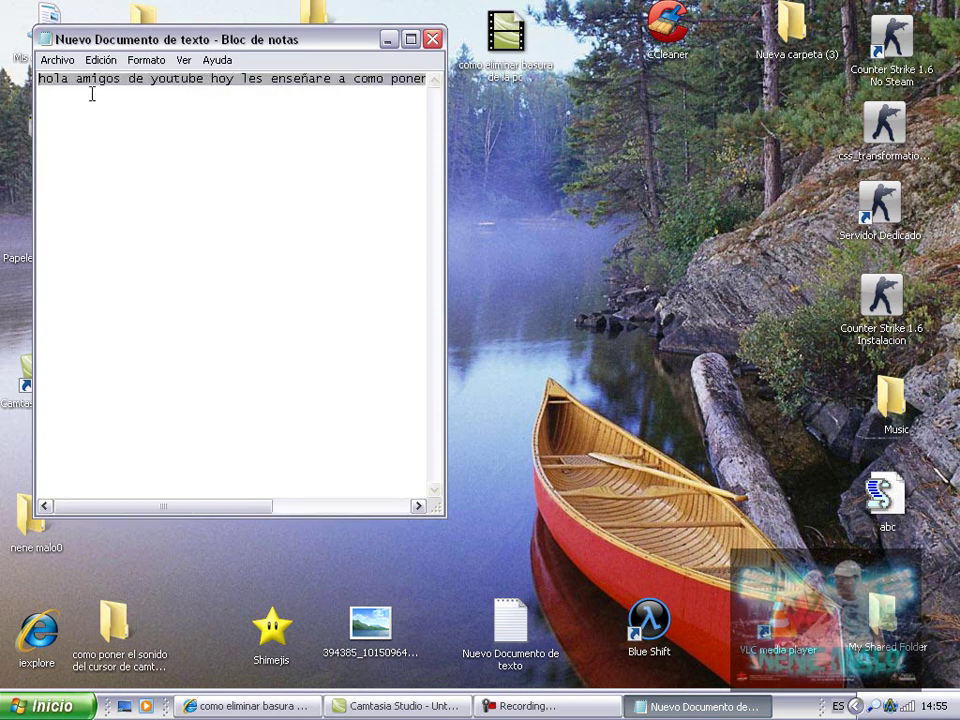
{"action": "key", "text": "Delete"}
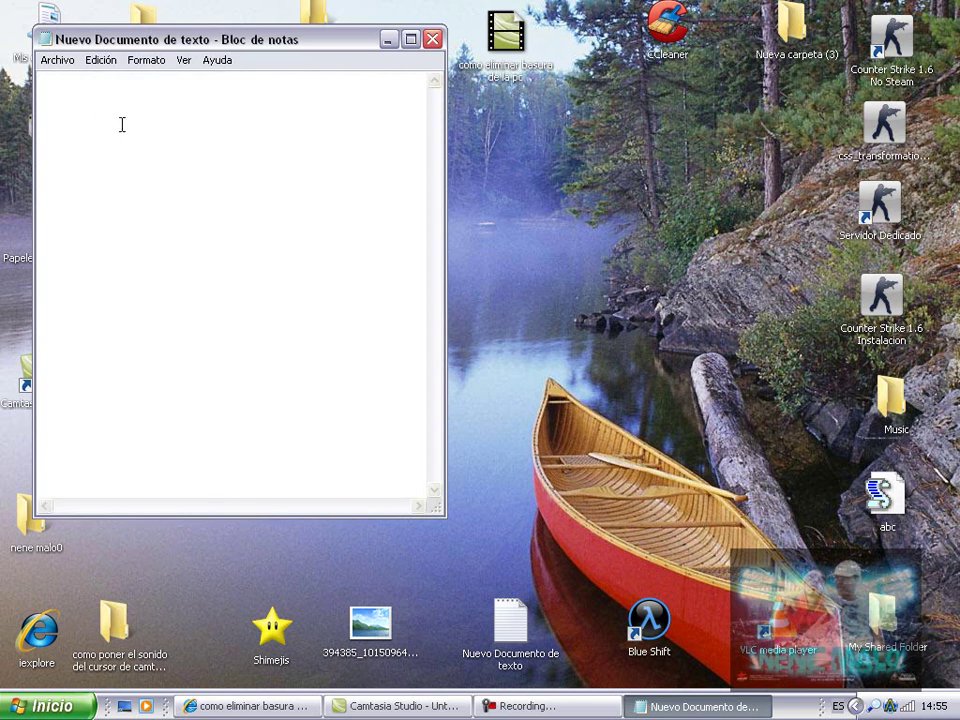
Step: Write the note "bueno vamos a inicio y a panel de control" in the empty text document and clear it
{"action": "type", "text": "bueno vamos a inicio y a"}
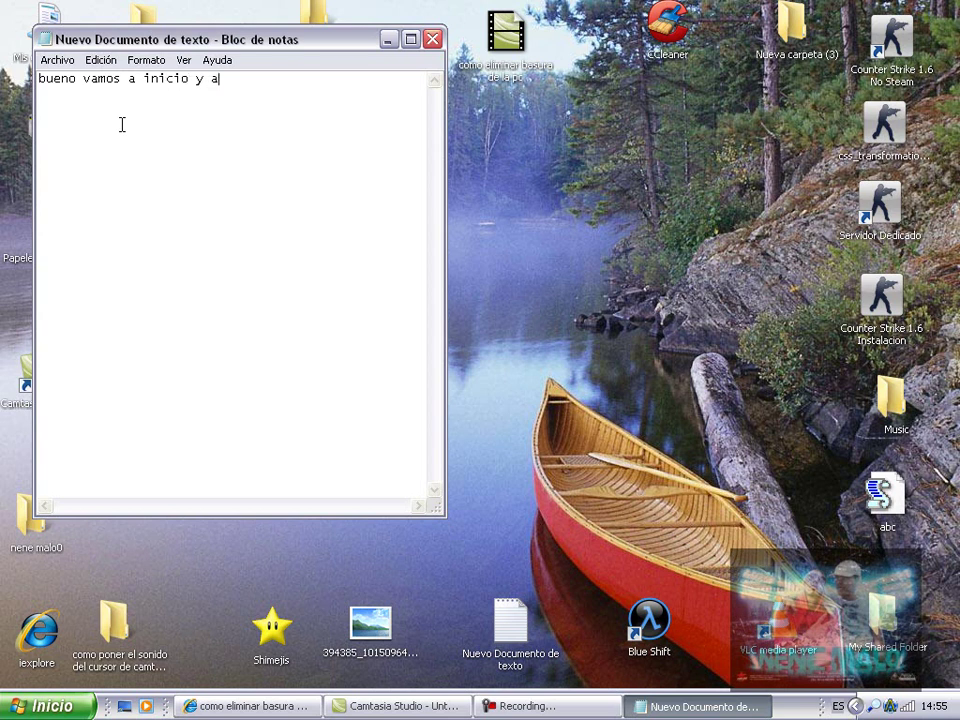
{"action": "type", "text": " panel de control"}
{"action": "left_click_drag", "start_coordinate": [392, 89], "coordinate": [22, 88]}
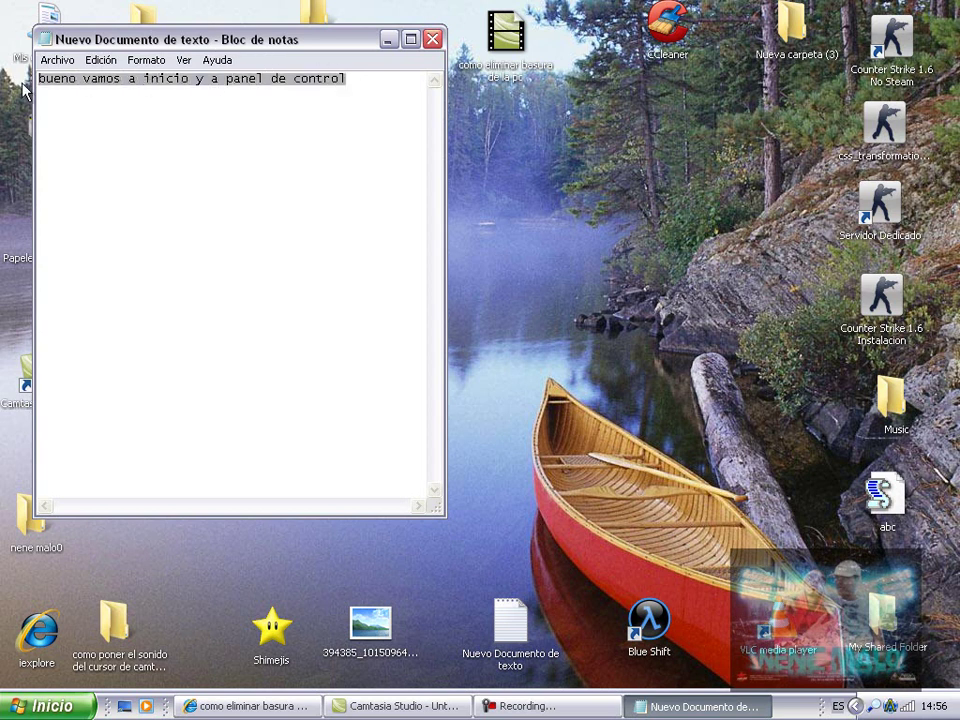
{"action": "key", "text": "BackSpace"}
Step: Minimize the text document and open the Windows Control Panel (Panel de control)
{"action": "left_click", "coordinate": [389, 39]}
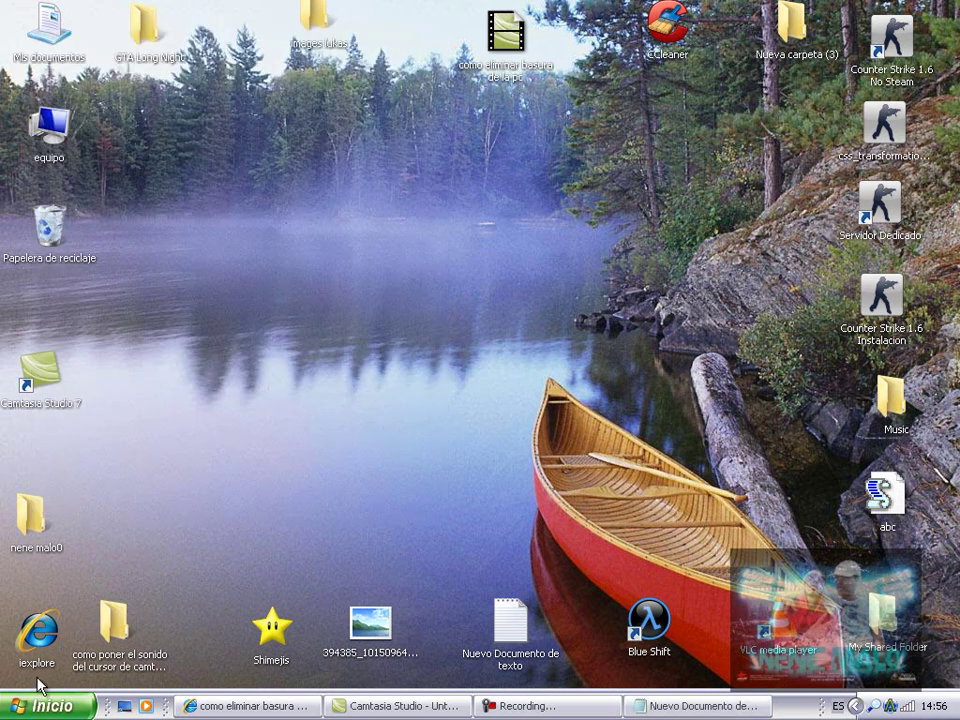
{"action": "left_click", "coordinate": [45, 705]}
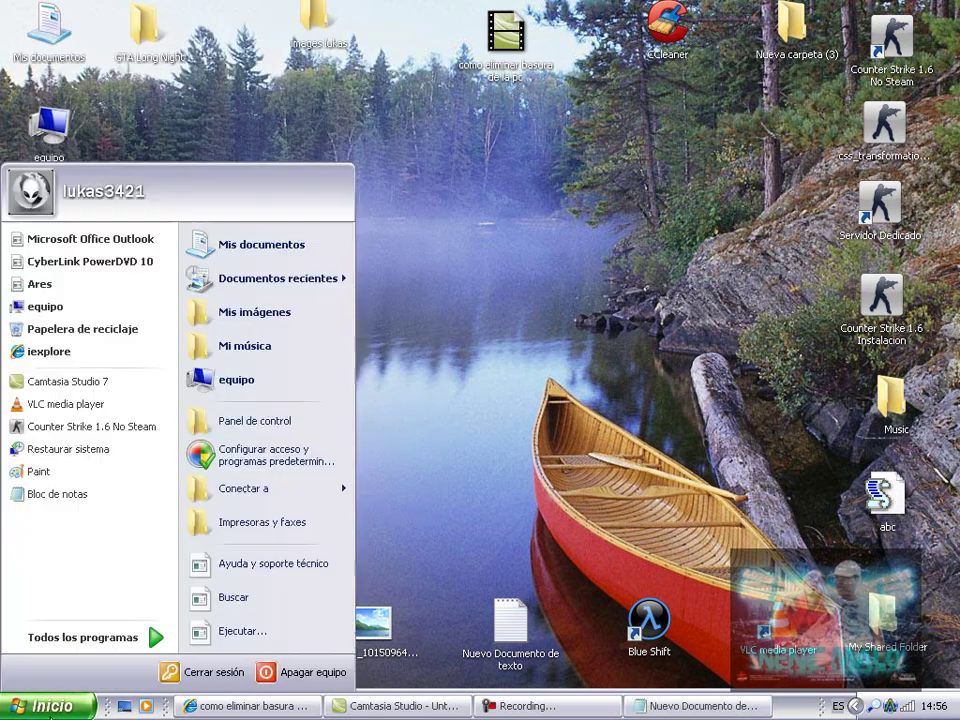
{"action": "left_click", "coordinate": [276, 423]}
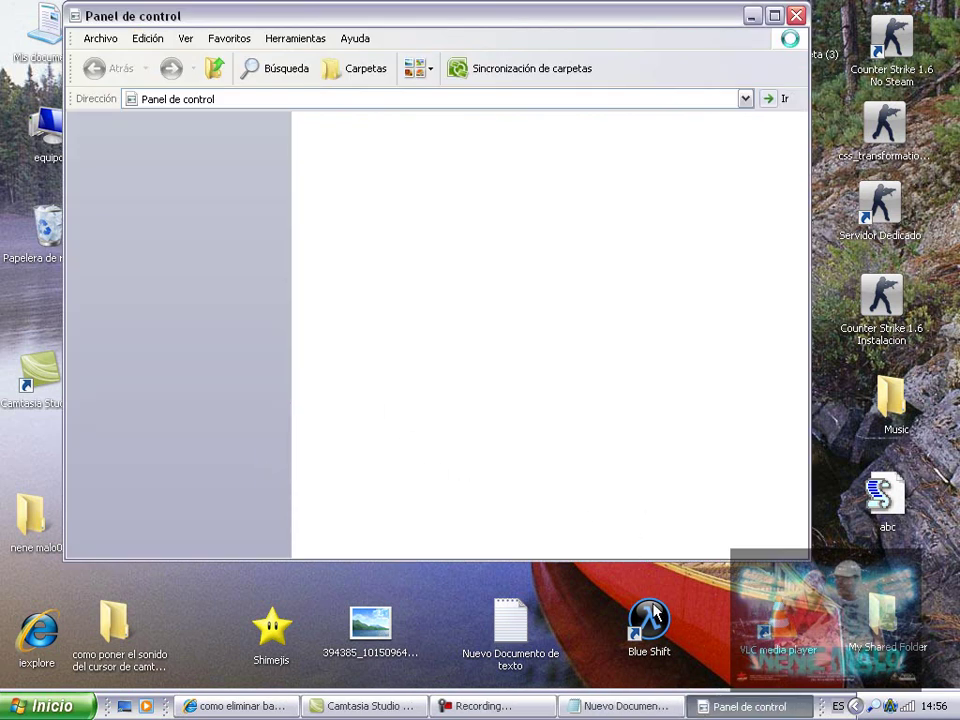
Step: Return to the Notepad document, write the note "buscan dispositivos de audio y sonido" and clear it
{"action": "left_click", "coordinate": [630, 705]}
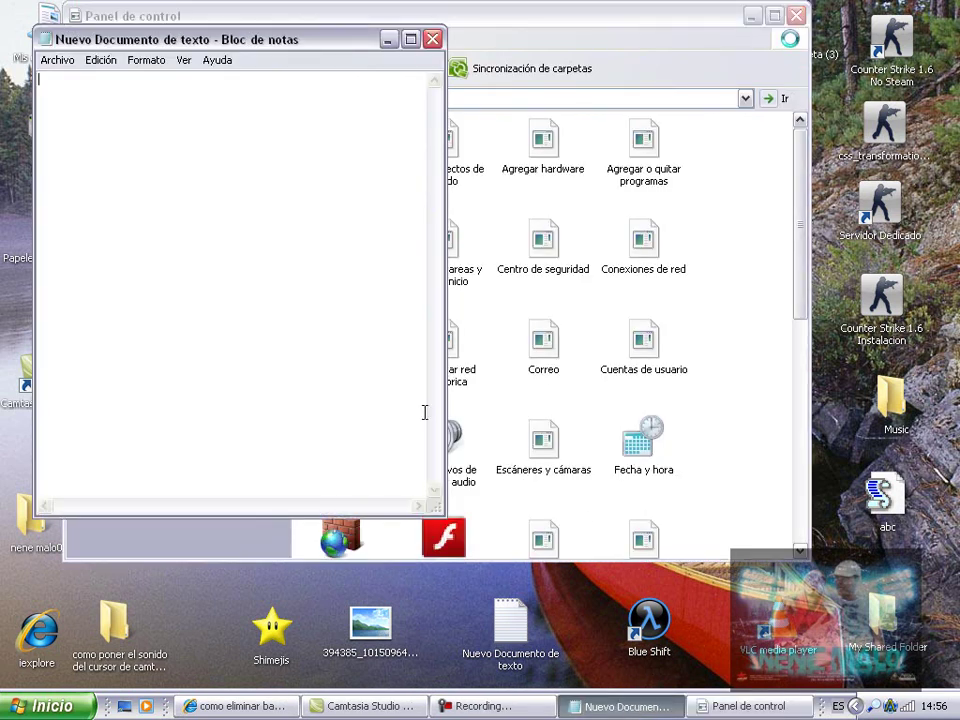
{"action": "type", "text": "buscan dispositi"}
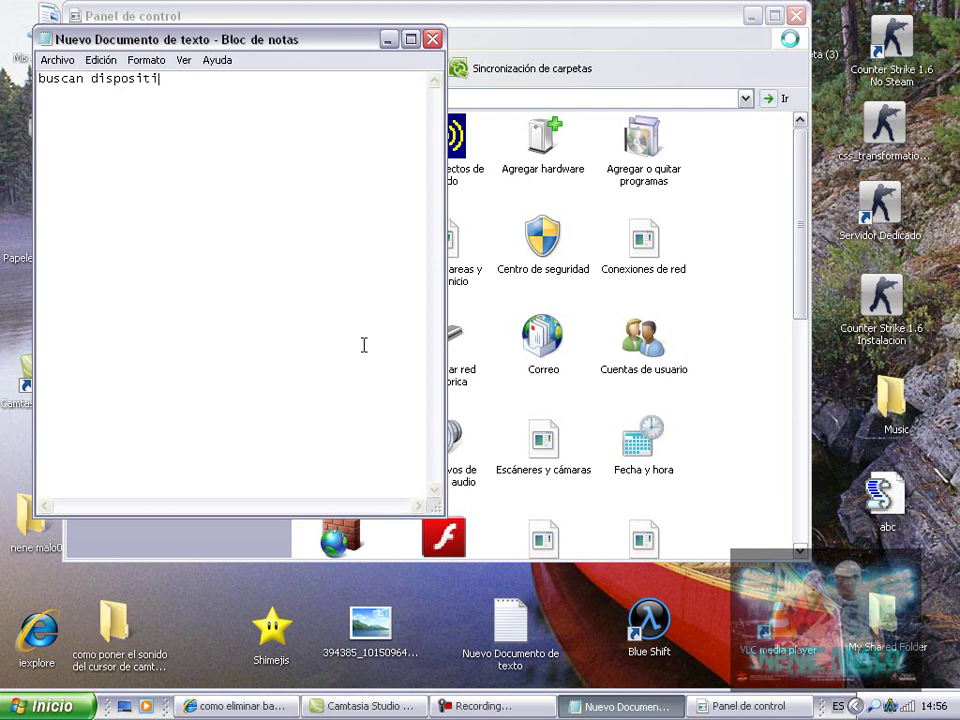
{"action": "type", "text": "vos de audio y sonido"}
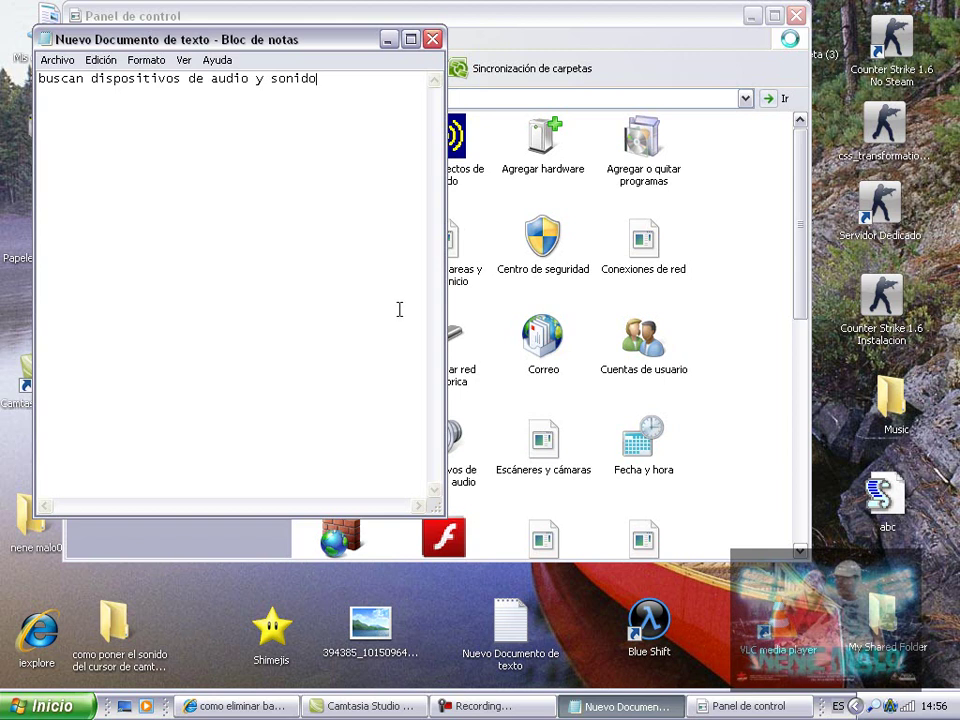
{"action": "left_click_drag", "start_coordinate": [332, 121], "coordinate": [26, 122]}
{"action": "key", "text": "Delete"}
Step: Minimize the text document and open "Dispositivos de sonido y audio" in the Control Panel
{"action": "left_click", "coordinate": [387, 39]}
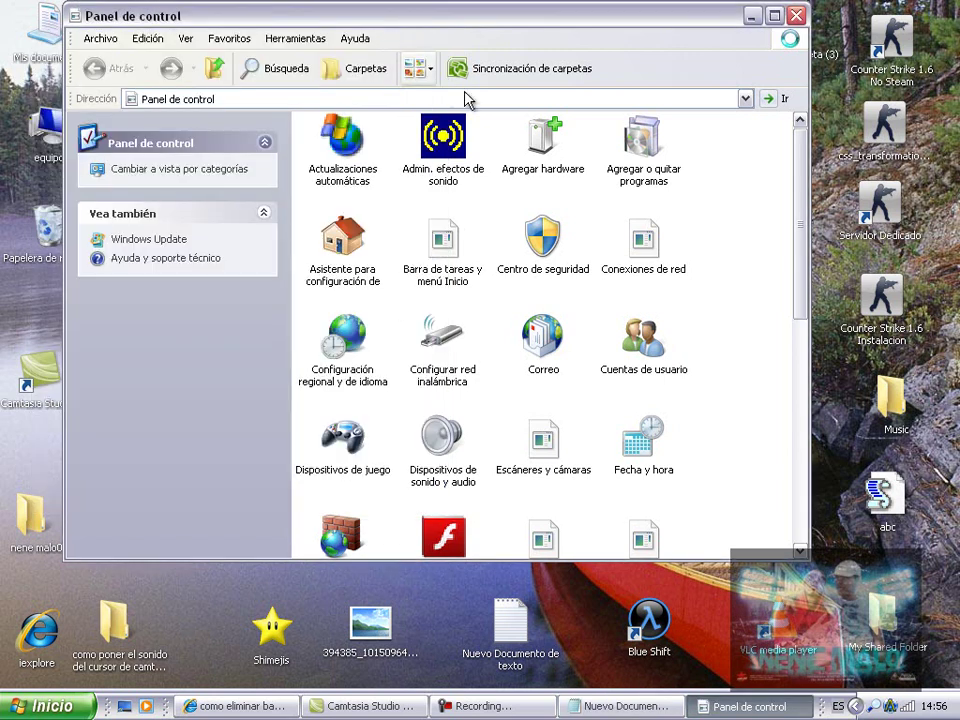
{"action": "scroll", "coordinate": [808, 262], "scroll_direction": "down", "scroll_amount": 5}
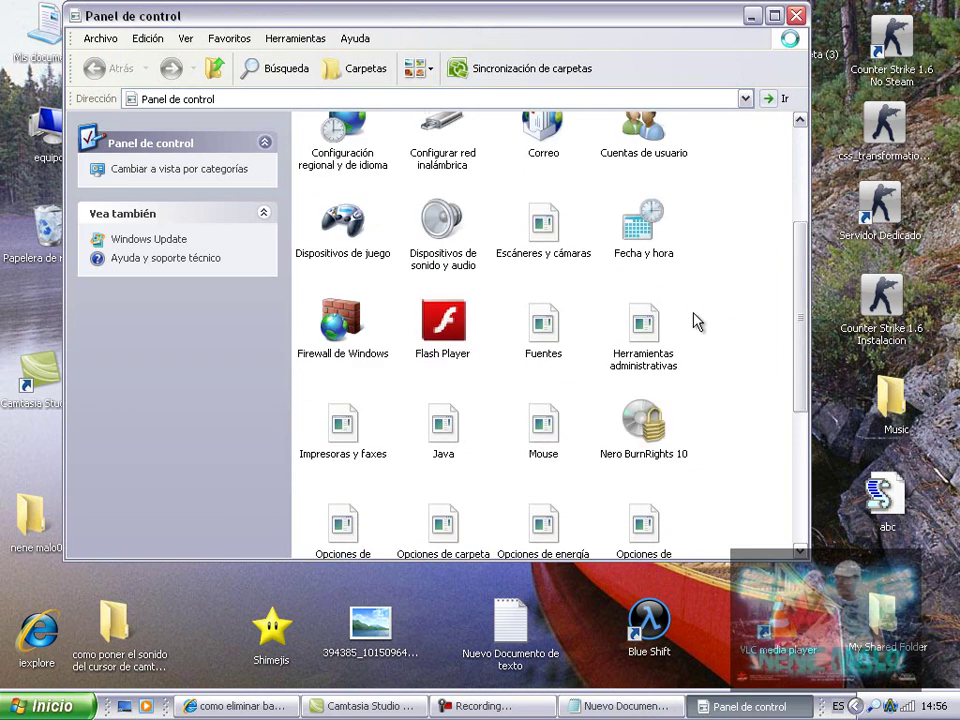
{"action": "double_click", "coordinate": [449, 252]}
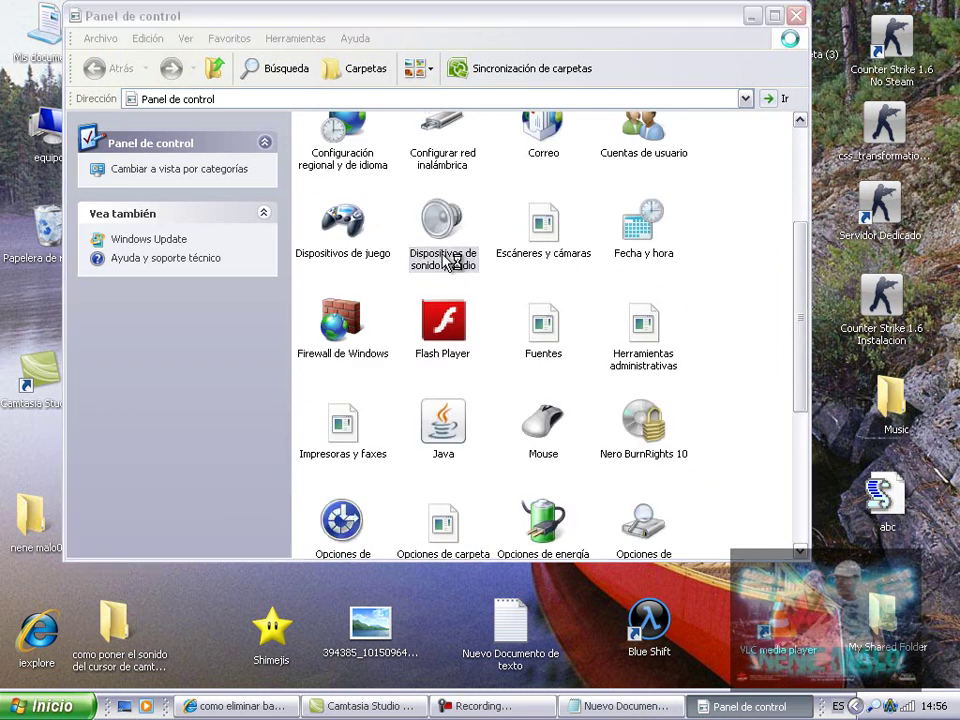
Step: Bring back the Notepad document, write the note "hacen click en sonido" and clear it
{"action": "left_click", "coordinate": [620, 706]}
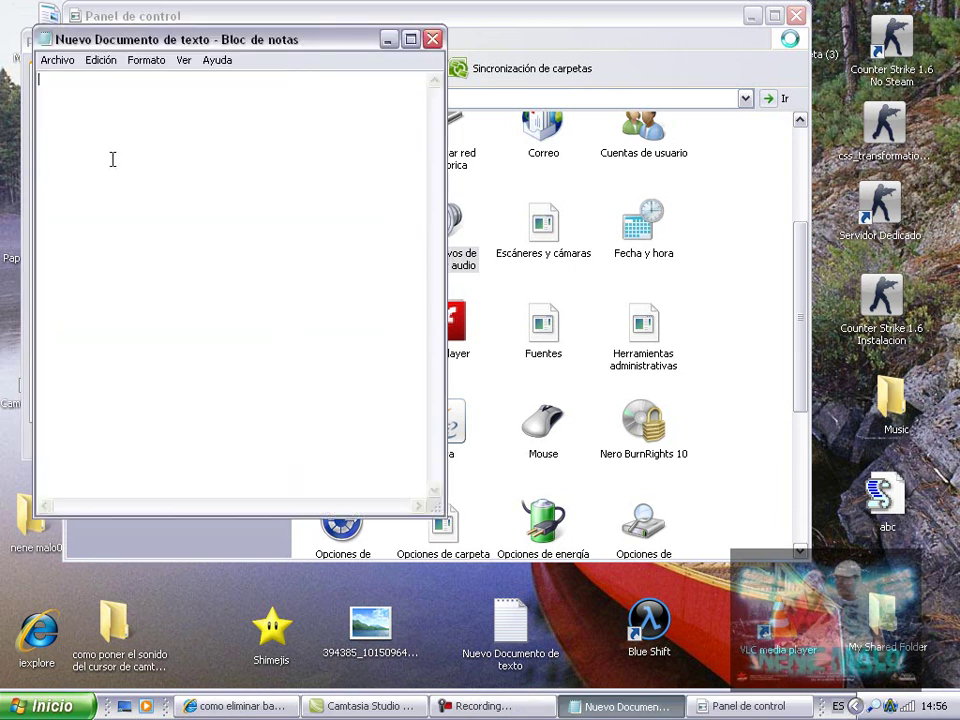
{"action": "type", "text": "hacen click en sonido"}
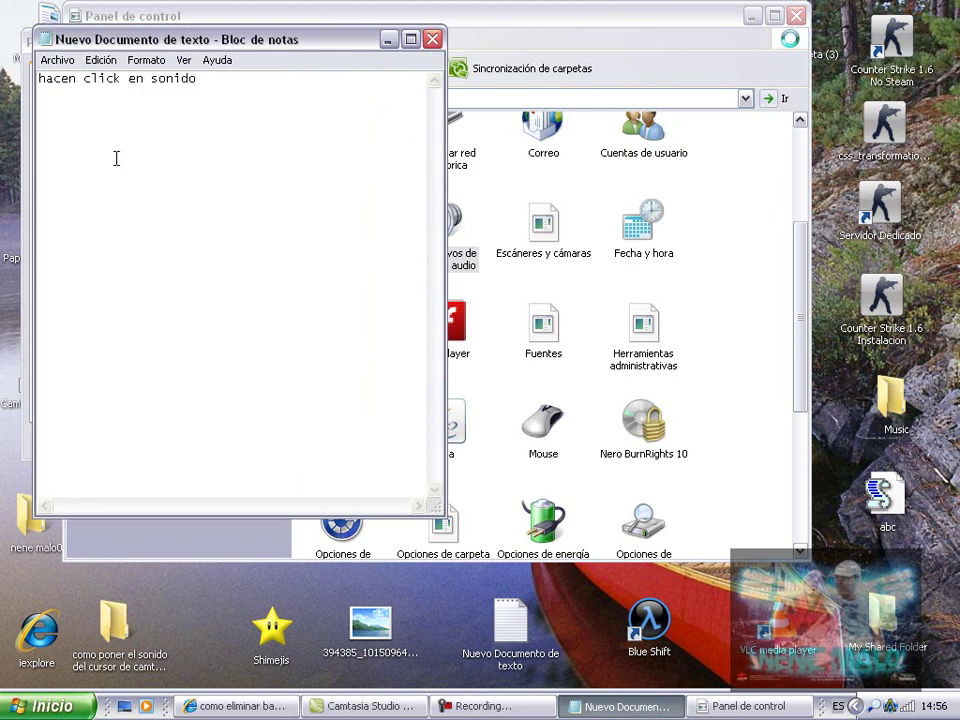
{"action": "left_click_drag", "start_coordinate": [236, 81], "coordinate": [30, 64]}
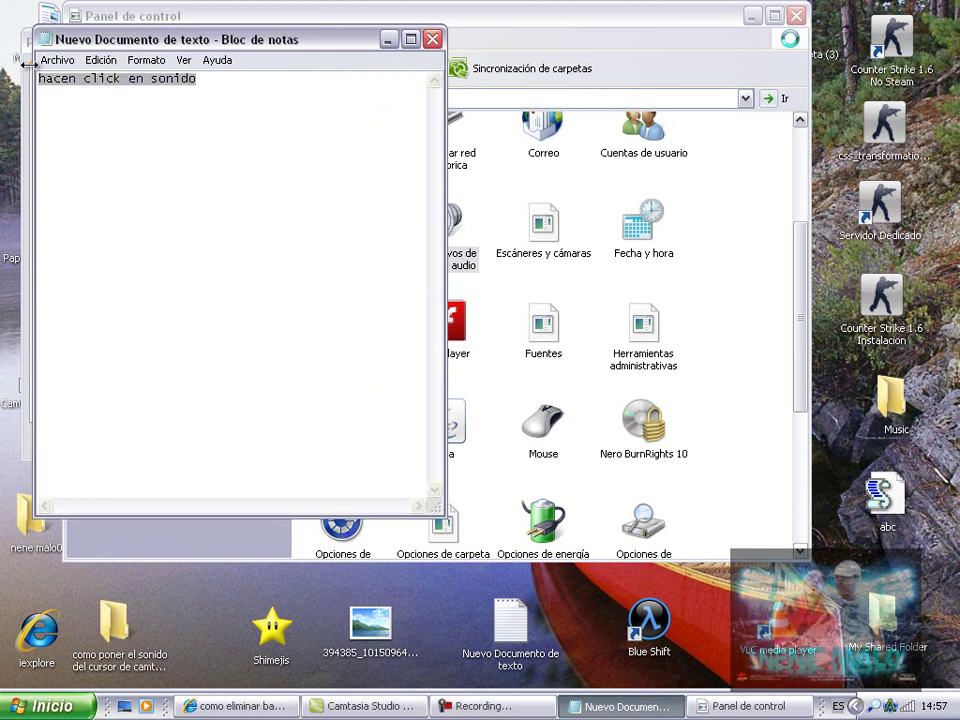
{"action": "key", "text": "Delete"}
Step: Minimize the text document and show the Sonidos settings of the sound and audio device properties
{"action": "left_click", "coordinate": [389, 39]}
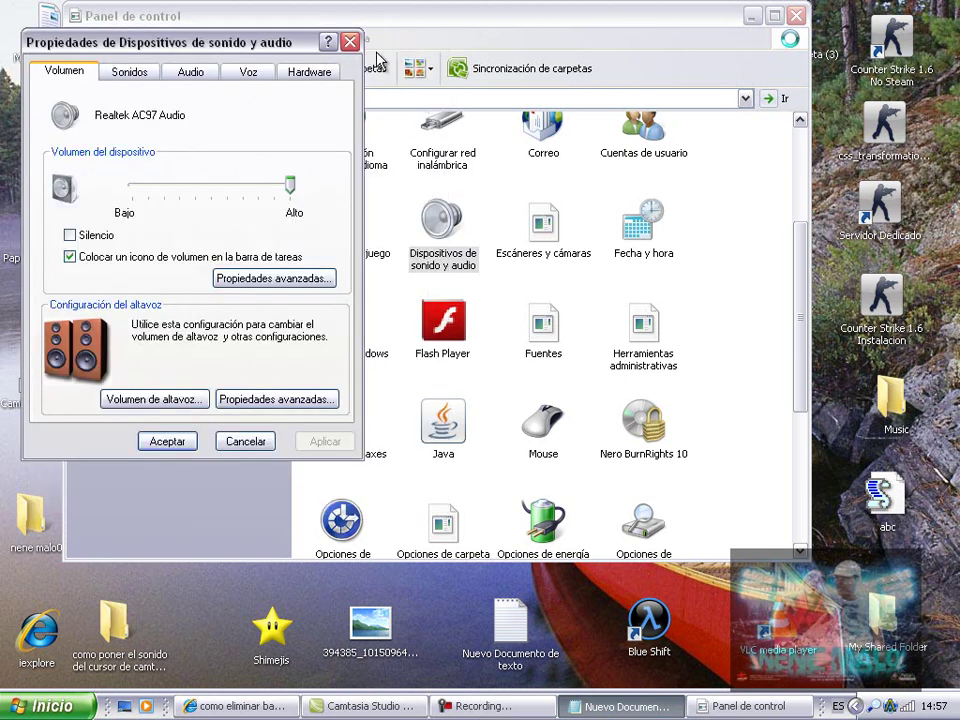
{"action": "left_click", "coordinate": [130, 72]}
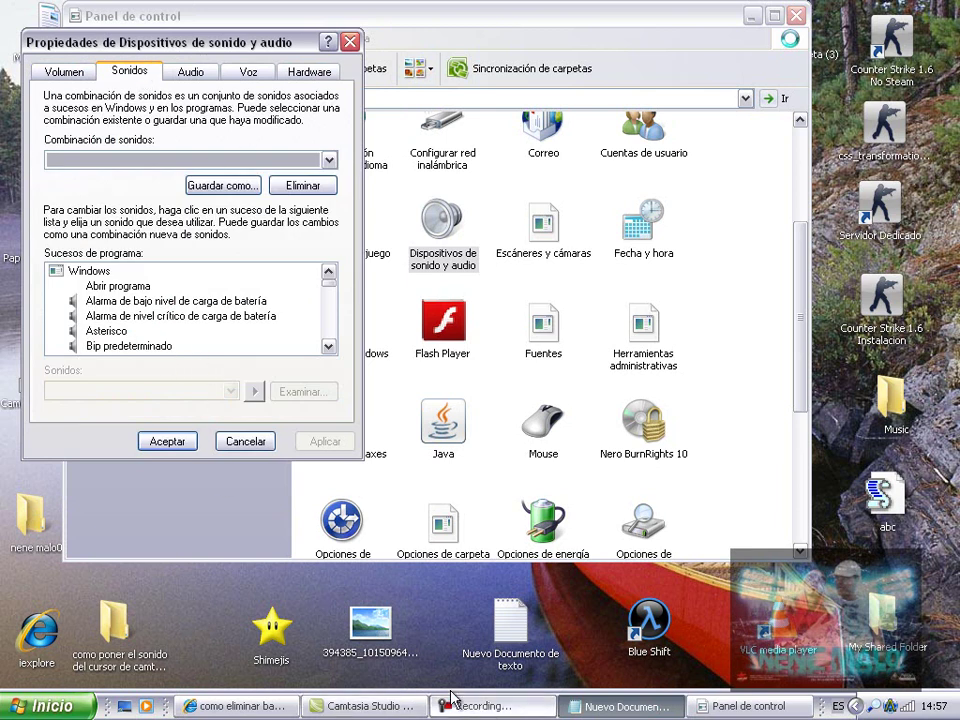
Step: Switch to the Notepad document, write the note "luego en abrir programas" and erase it
{"action": "left_click", "coordinate": [620, 706]}
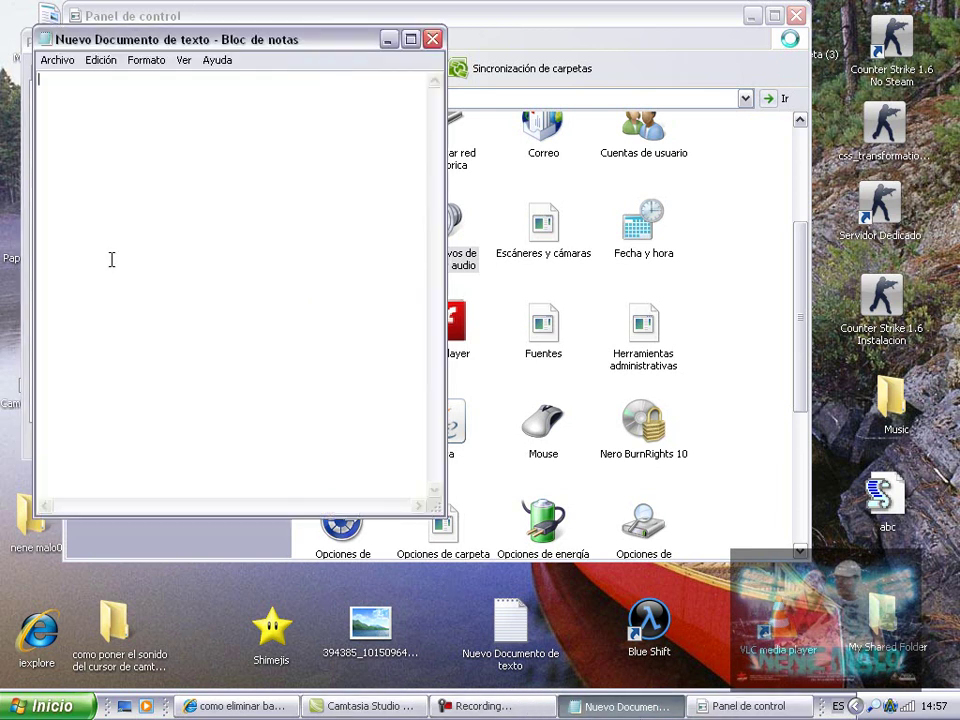
{"action": "type", "text": "luego en abrir pr"}
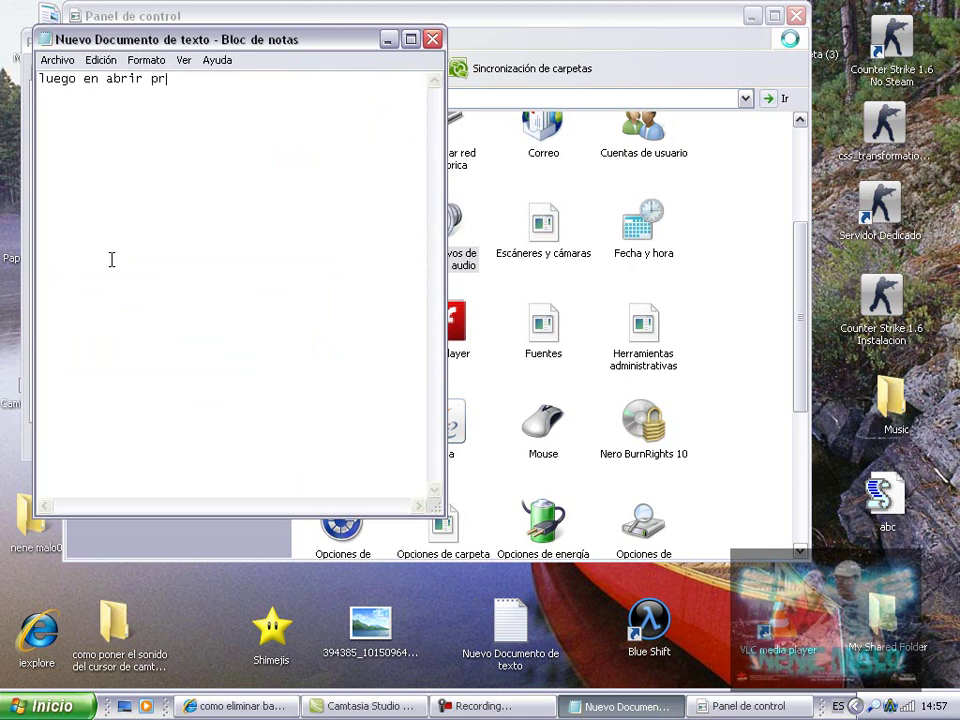
{"action": "type", "text": "ogramas"}
{"action": "key", "text": "BackSpace"}
{"action": "key", "text": "BackSpace"}
{"action": "key", "text": "BackSpace"}
{"action": "key", "text": "BackSpace"}
{"action": "key", "text": "BackSpace"}
Step: Minimize the text document and select the "Abrir programa" event in the list of program events
{"action": "left_click", "coordinate": [388, 40]}
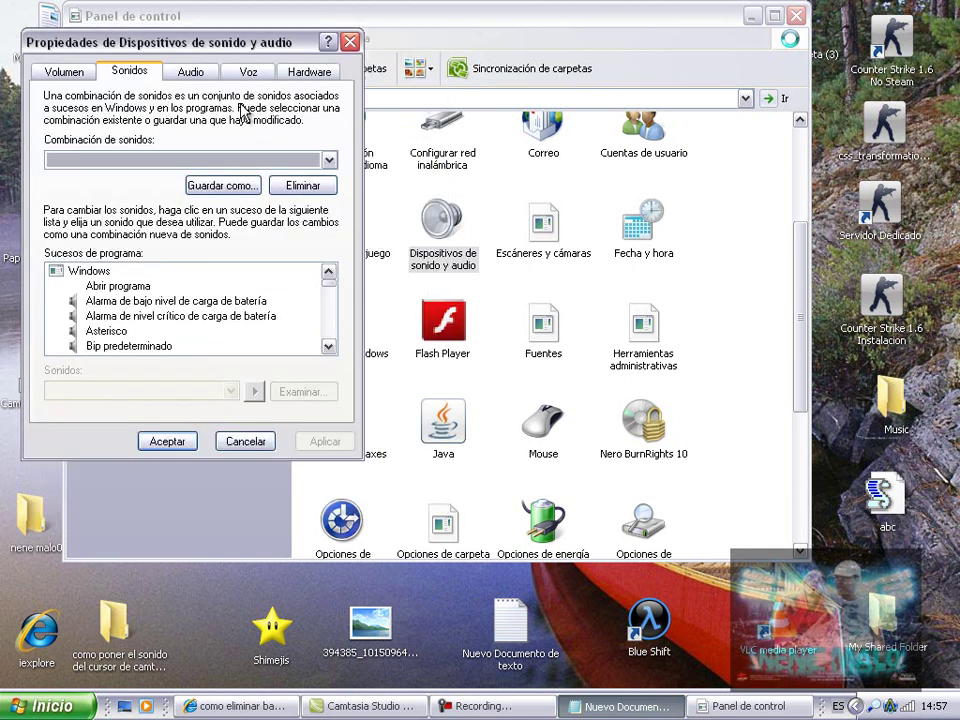
{"action": "left_click", "coordinate": [118, 289]}
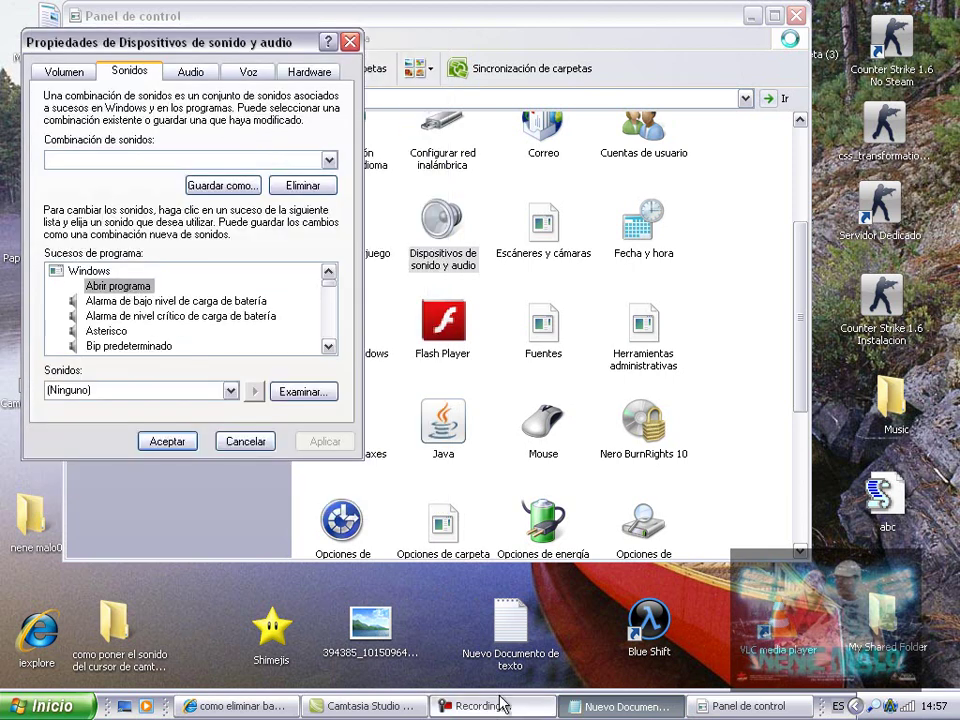
Step: Reopen the Notepad document, write the note "alli hacen click en examinar" and clear it
{"action": "left_click", "coordinate": [625, 706]}
{"action": "type", "text": "alli"}
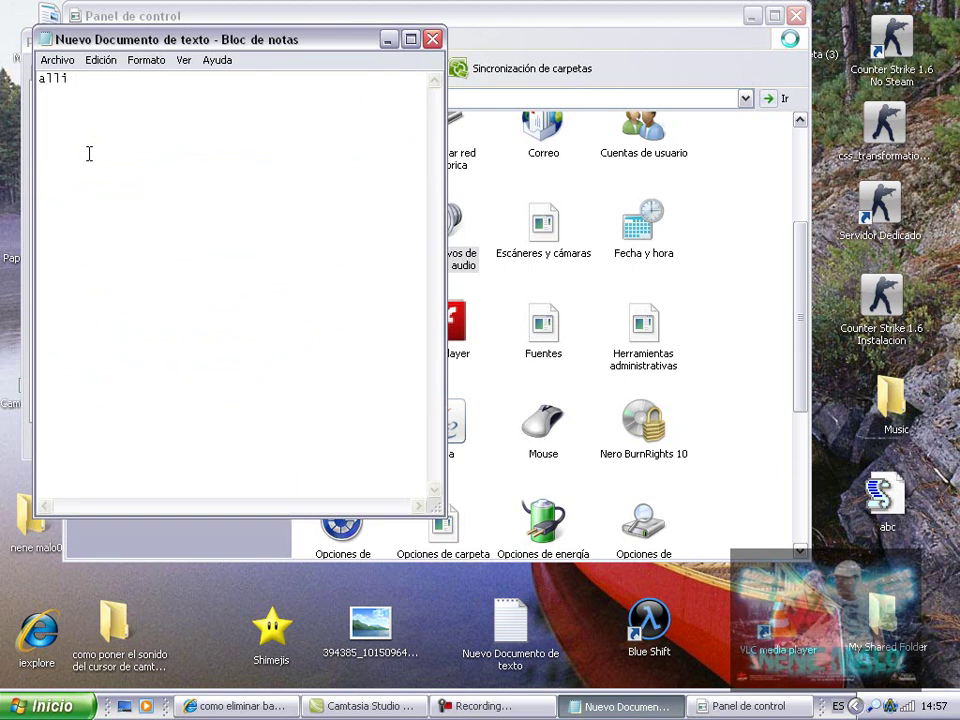
{"action": "type", "text": " hacen click en examinar"}
{"action": "key", "text": "ctrl+e"}
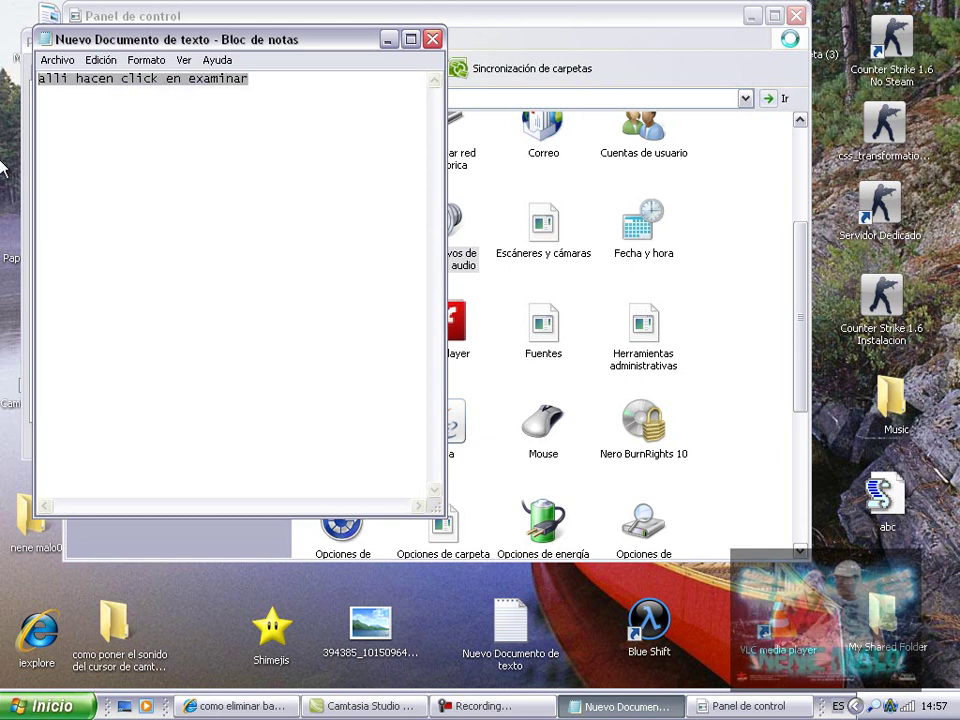
{"action": "key", "text": "Delete"}
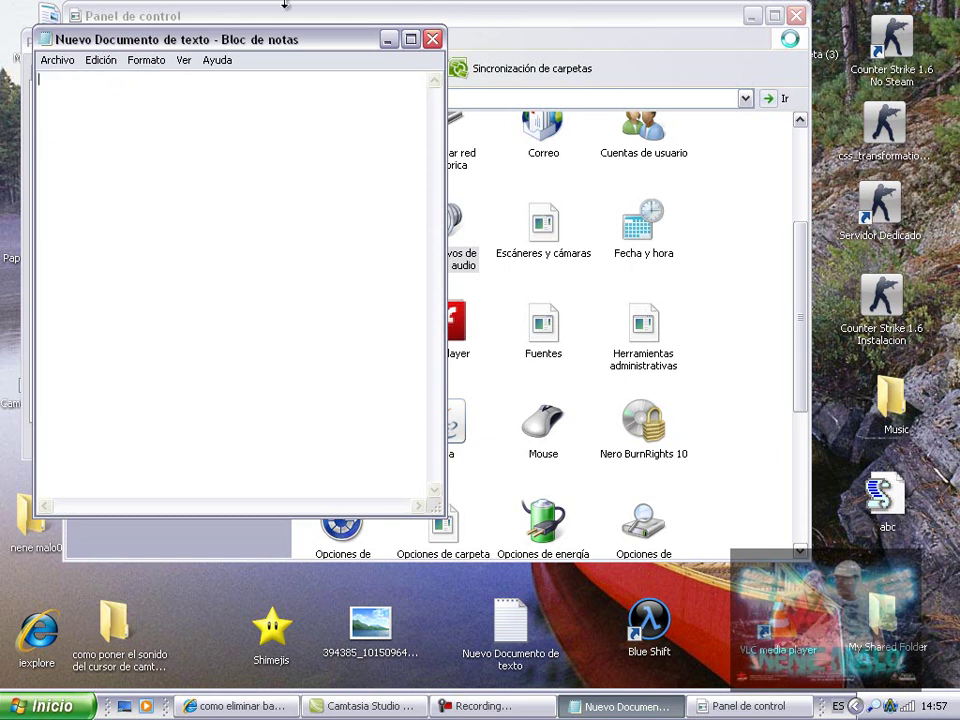
Step: Minimize the text document and open the sound file browser for the "Abrir programa" event
{"action": "left_click", "coordinate": [388, 40]}
{"action": "left_click", "coordinate": [303, 391]}
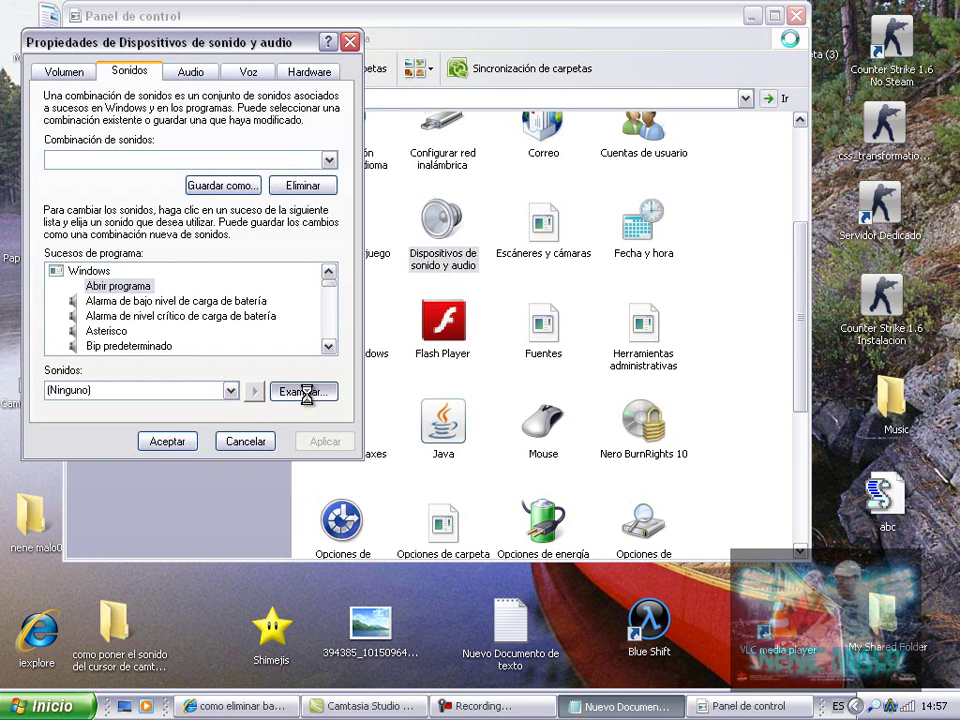
Step: Write the note "le dan a equipo" in the Notepad document and show the equipo location in the sound file browser
{"action": "left_click", "coordinate": [650, 707]}
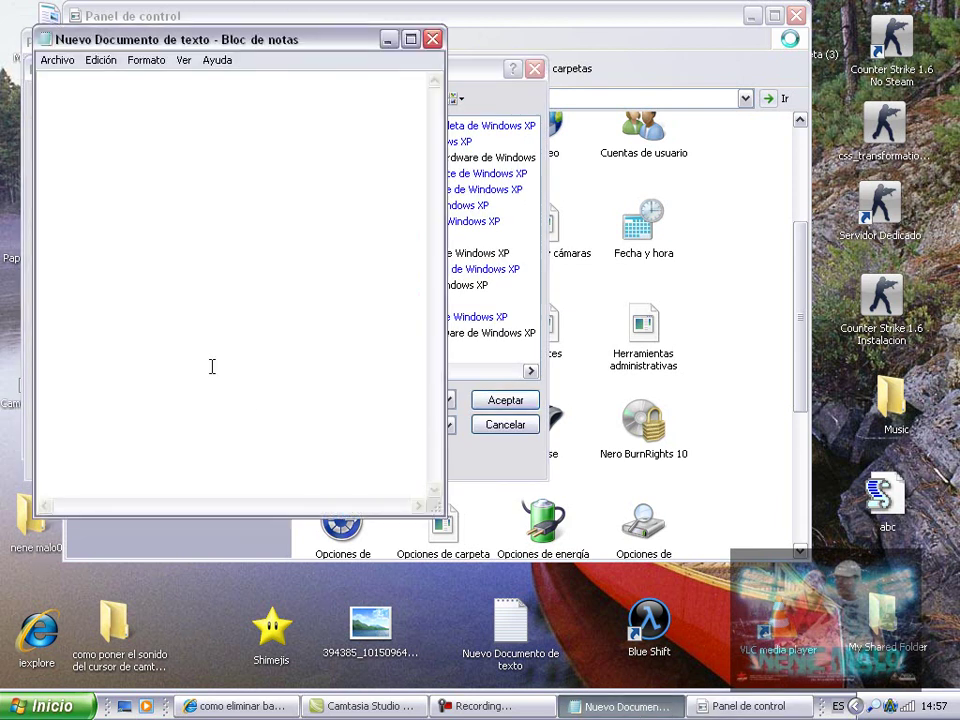
{"action": "type", "text": "le dan a"}
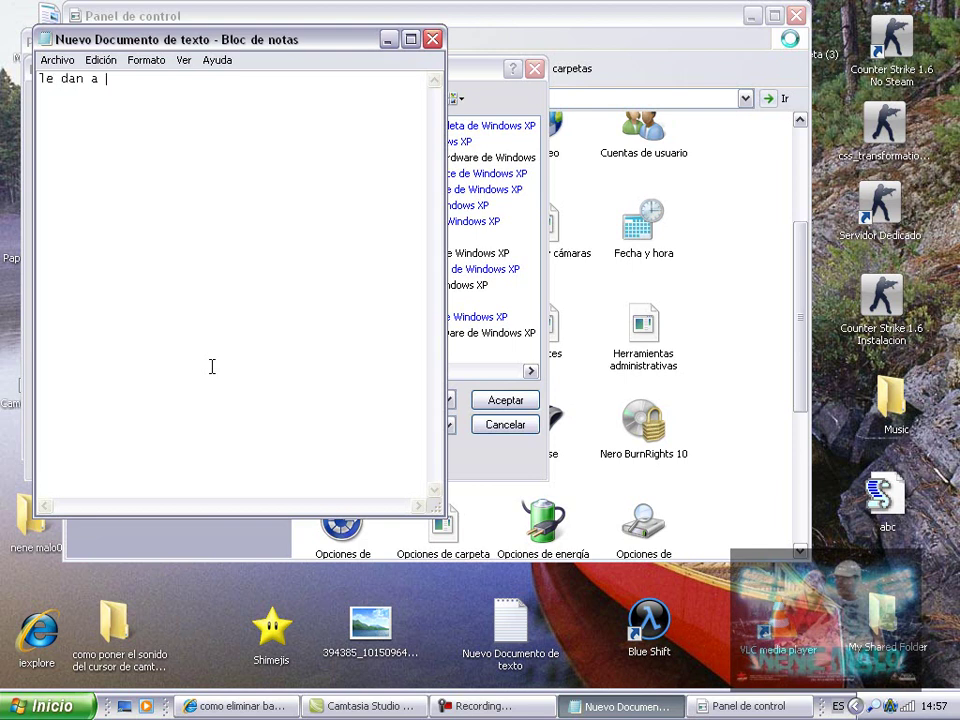
{"action": "type", "text": " equipo"}
{"action": "left_click", "coordinate": [390, 44]}
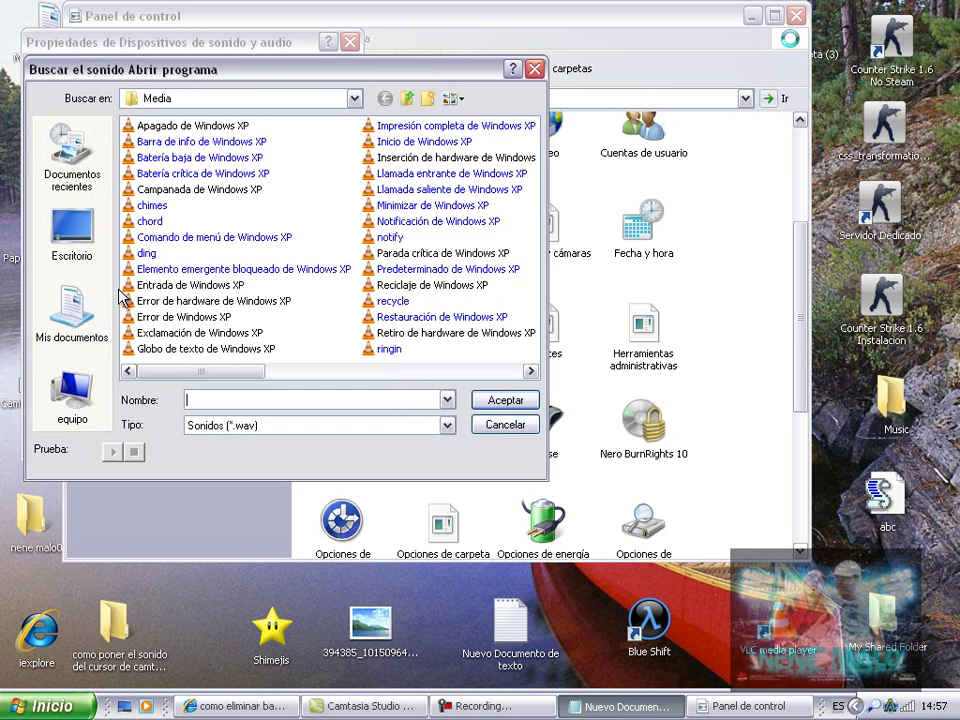
{"action": "left_click", "coordinate": [72, 395]}
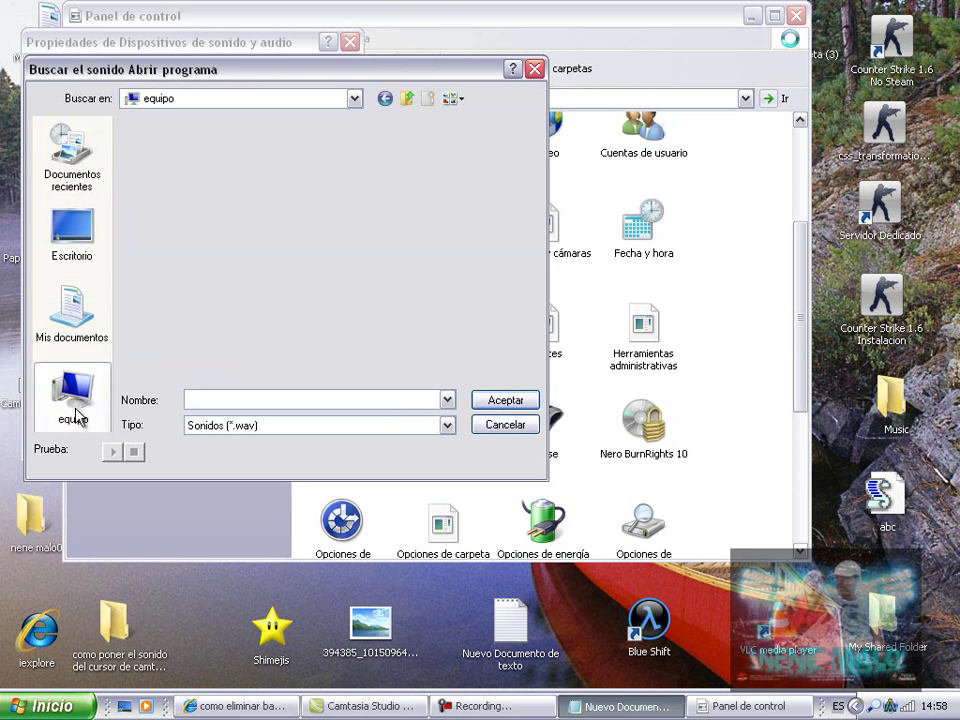
Step: Replace the text in the Notepad document with the note "despues a dico c archivos de programa" and erase it
{"action": "left_click", "coordinate": [568, 707]}
{"action": "left_click_drag", "start_coordinate": [163, 81], "coordinate": [42, 80]}
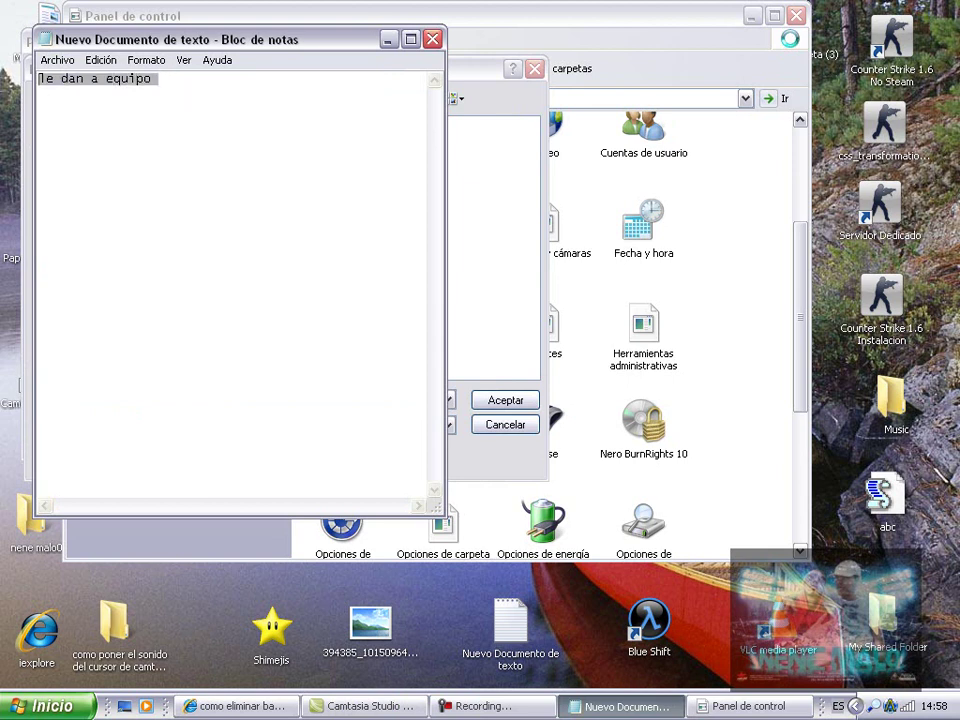
{"action": "key", "text": "BackSpace"}
{"action": "type", "text": "des"}
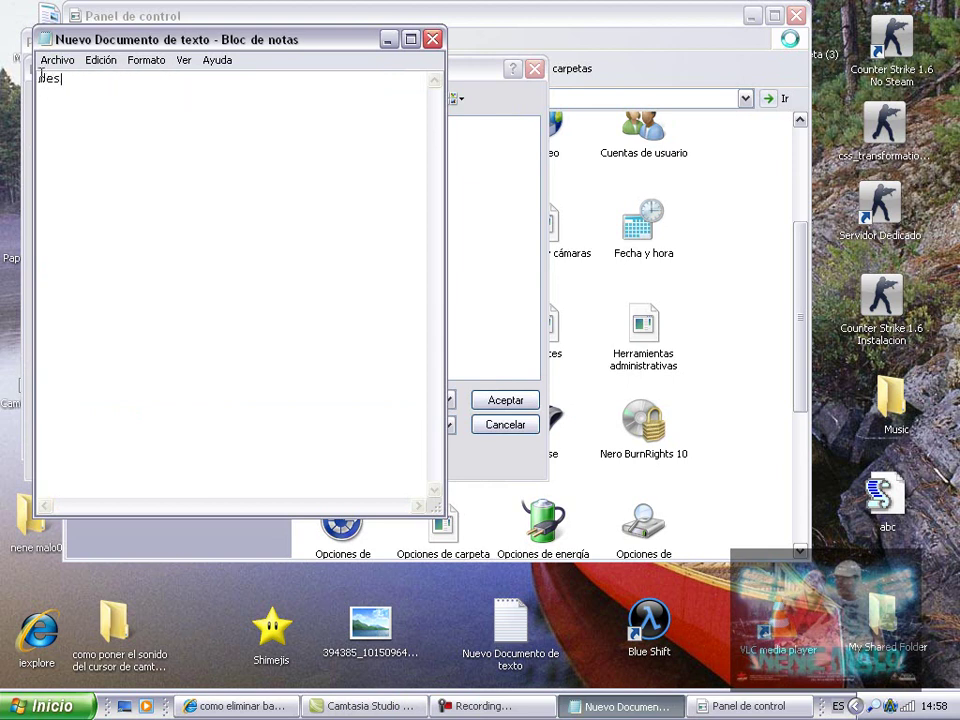
{"action": "type", "text": "pues a dico c arch"}
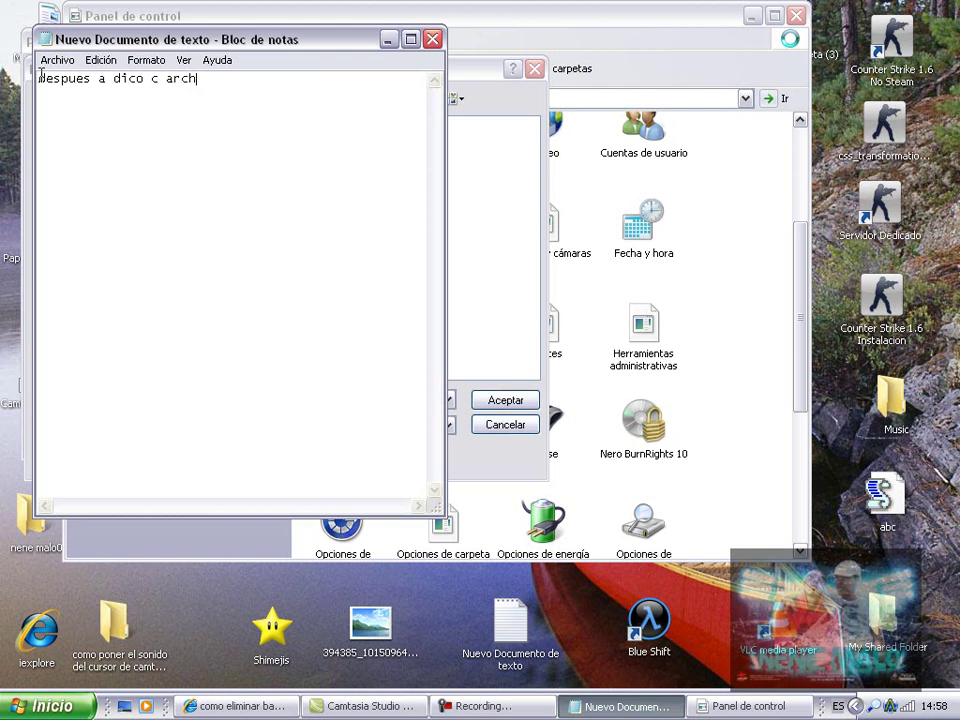
{"action": "type", "text": "ivos de progrma"}
{"action": "key", "text": "BackSpace"}
{"action": "key", "text": "BackSpace"}
{"action": "type", "text": "ma"}
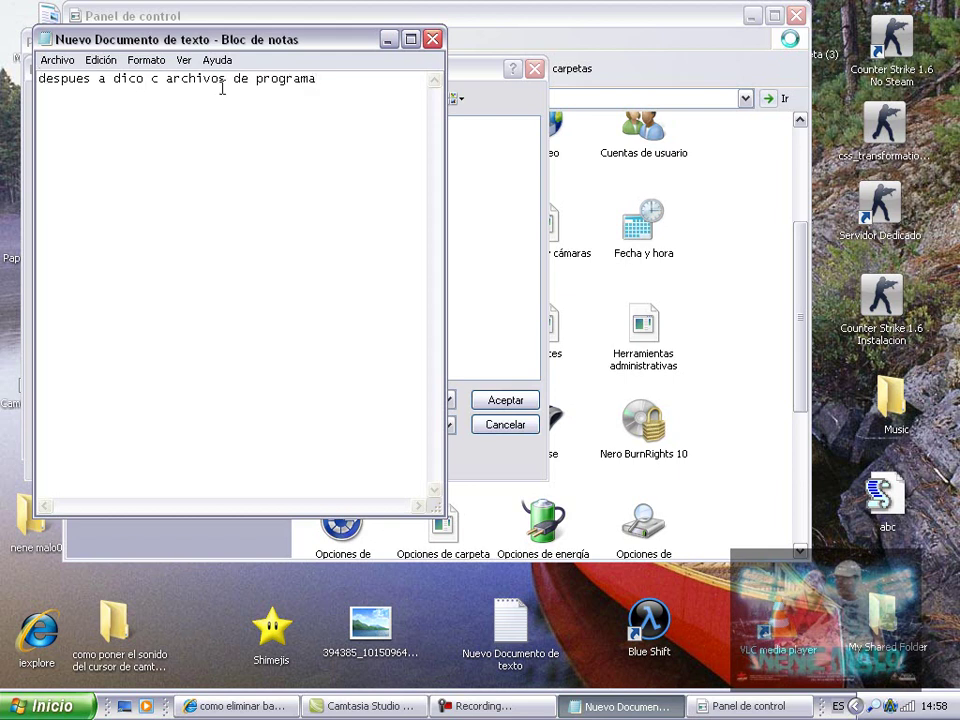
{"action": "left_click_drag", "start_coordinate": [313, 79], "coordinate": [5, 67]}
{"action": "key", "text": "Delete"}
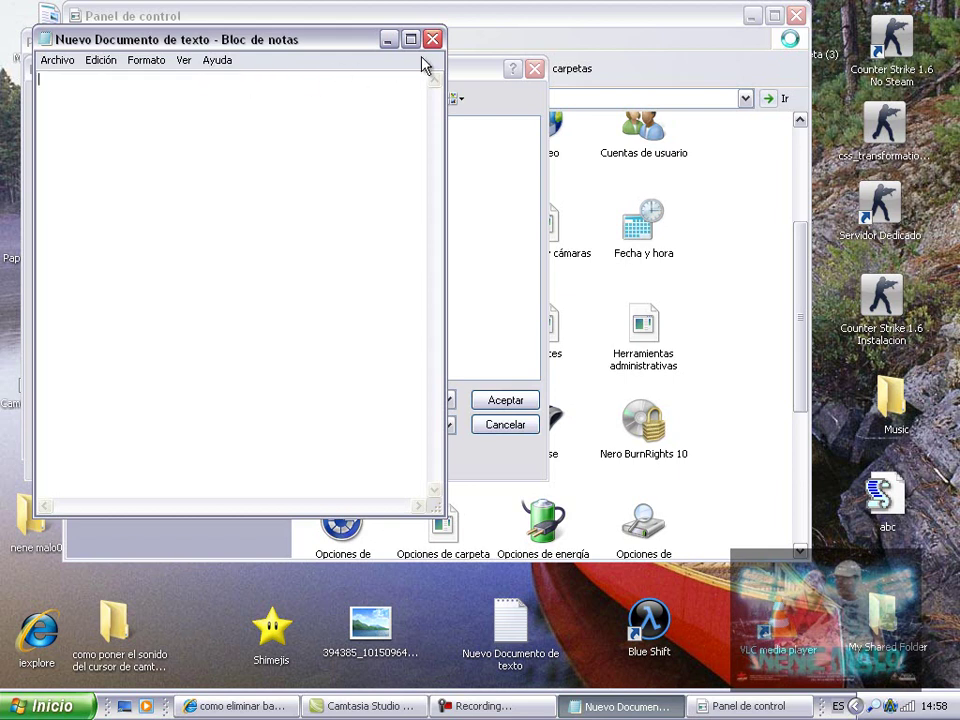
Step: Minimize the text document and open the Archivos de programa folder on disco local (C:) in the sound file browser
{"action": "left_click", "coordinate": [389, 39]}
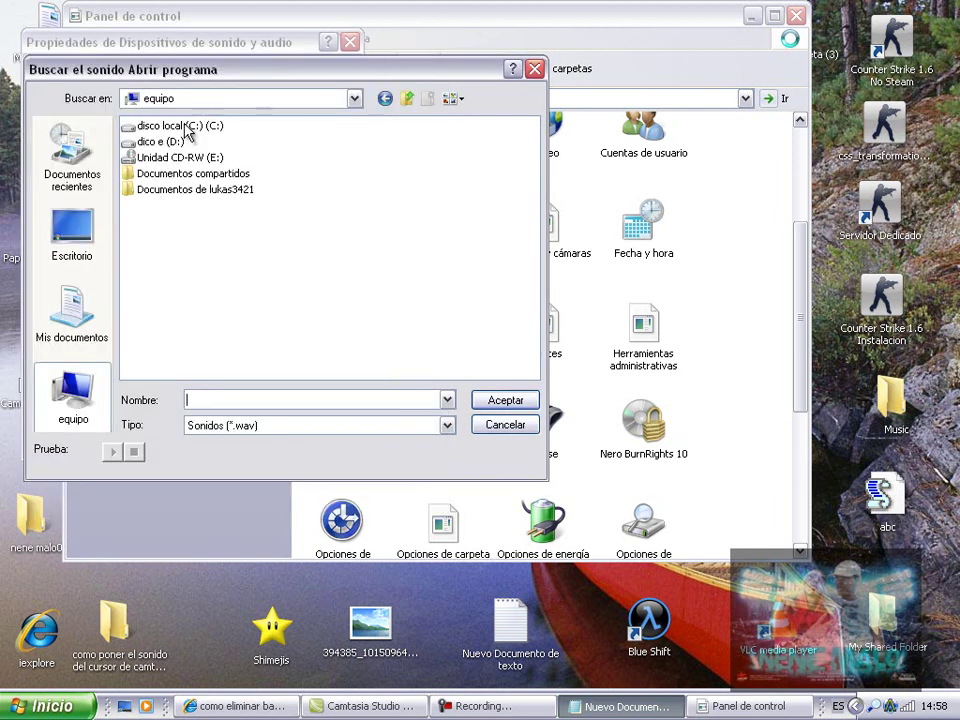
{"action": "double_click", "coordinate": [178, 127]}
{"action": "double_click", "coordinate": [180, 128]}
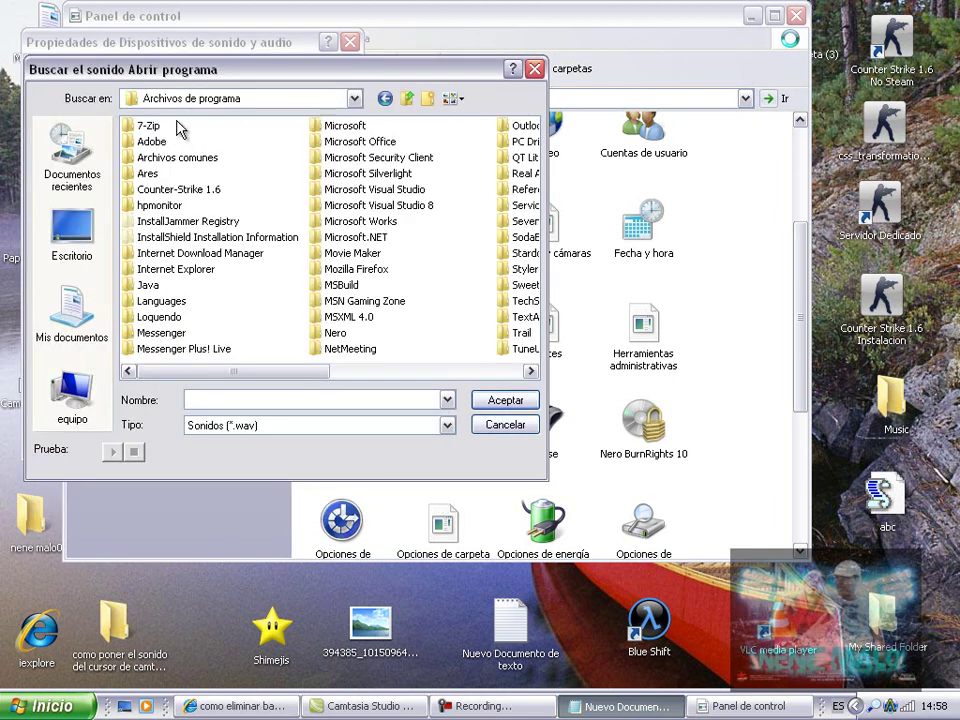
Step: Reopen the Notepad document, write the note "buscan la carpeta techsmith" and clear it
{"action": "left_click", "coordinate": [629, 708]}
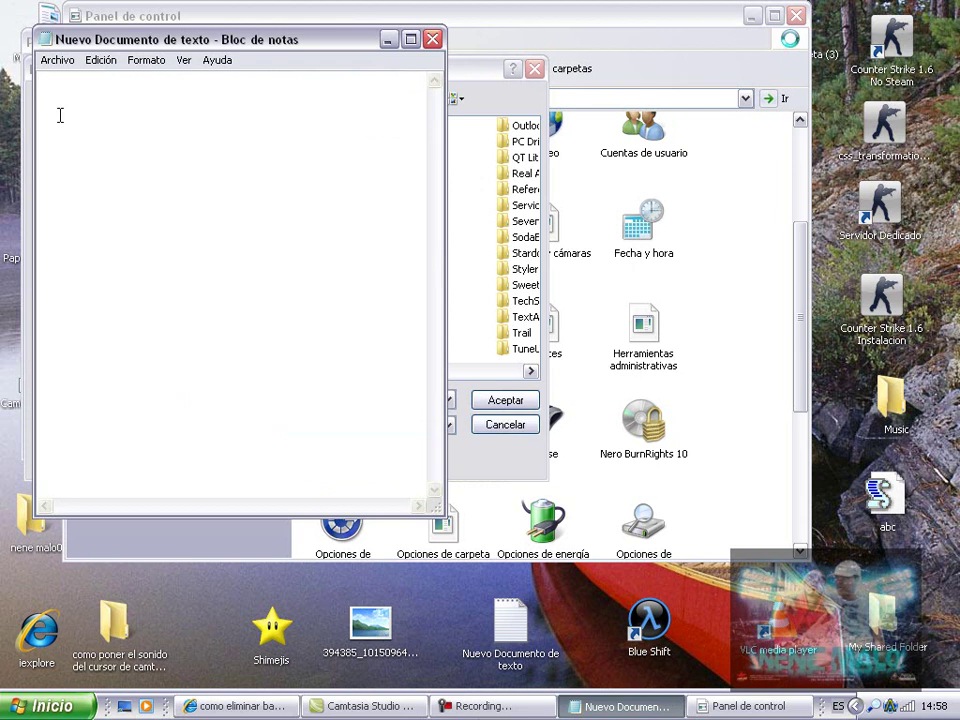
{"action": "type", "text": "buscan la carpeta"}
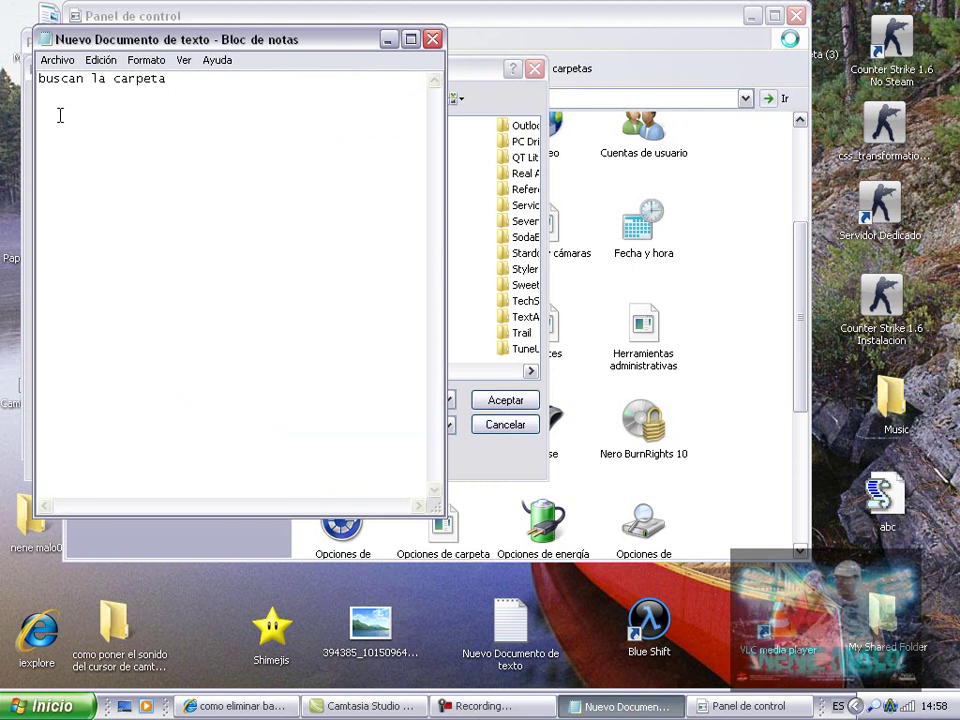
{"action": "type", "text": "te"}
{"action": "left_click_drag", "start_coordinate": [257, 84], "coordinate": [191, 95]}
{"action": "left_click_drag", "start_coordinate": [265, 121], "coordinate": [36, 82]}
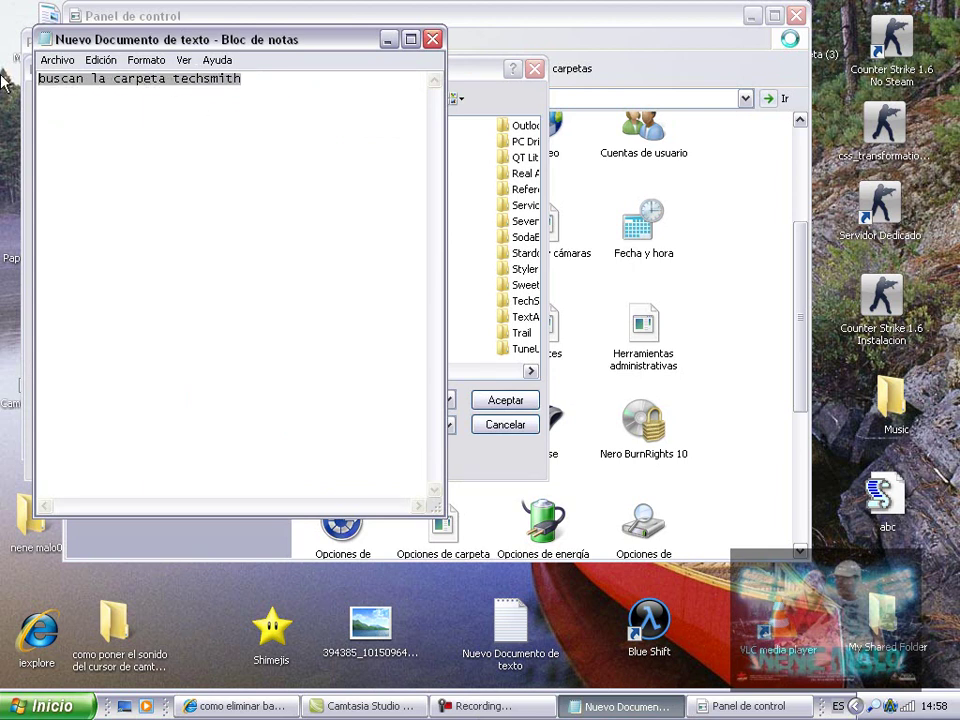
{"action": "key", "text": "Delete"}
Step: Minimize the text document and open the Camtasia Studio 7 folder inside TechSmith in the sound file browser
{"action": "left_click", "coordinate": [389, 39]}
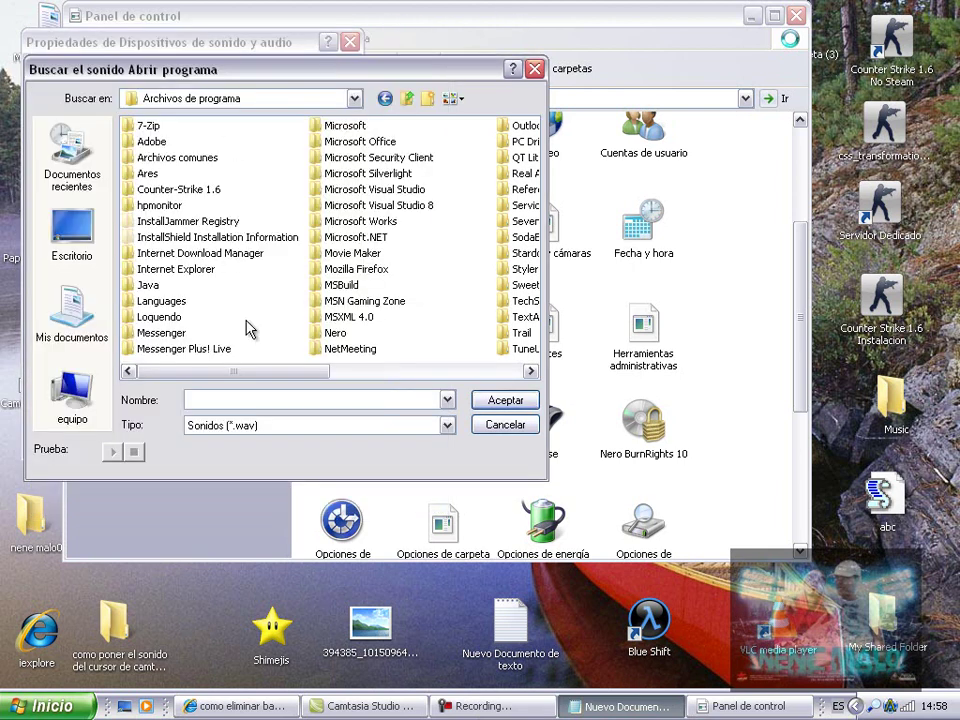
{"action": "left_click_drag", "start_coordinate": [253, 383], "coordinate": [343, 355]}
{"action": "double_click", "coordinate": [342, 301]}
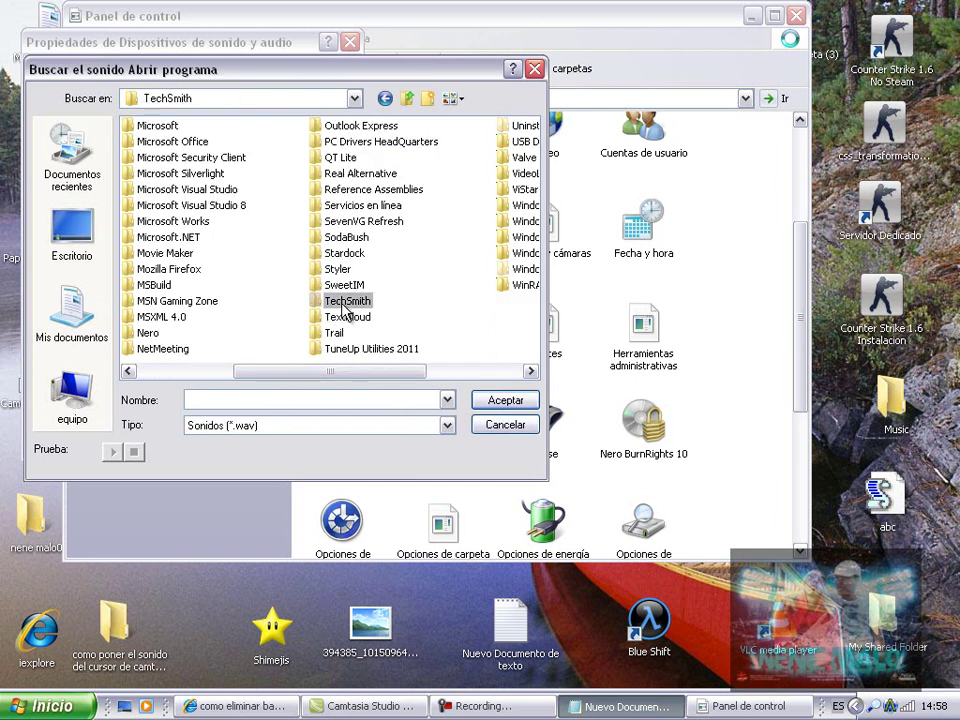
{"action": "double_click", "coordinate": [157, 127]}
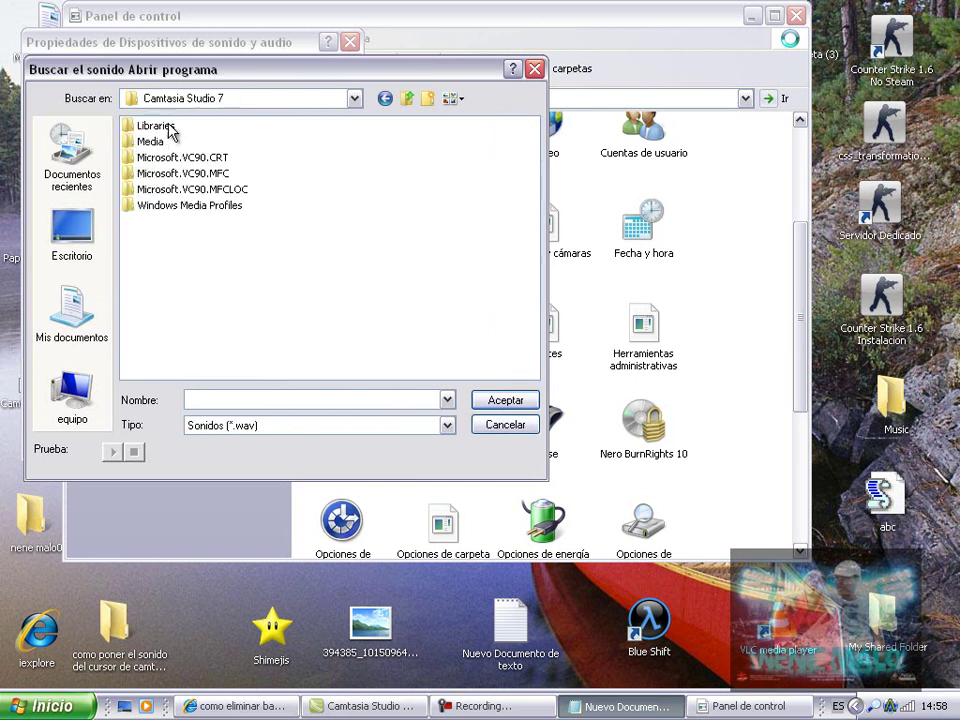
Step: Switch to the Notepad document, write the note "le dan a media y luego a recoder" and erase it
{"action": "left_click", "coordinate": [594, 709]}
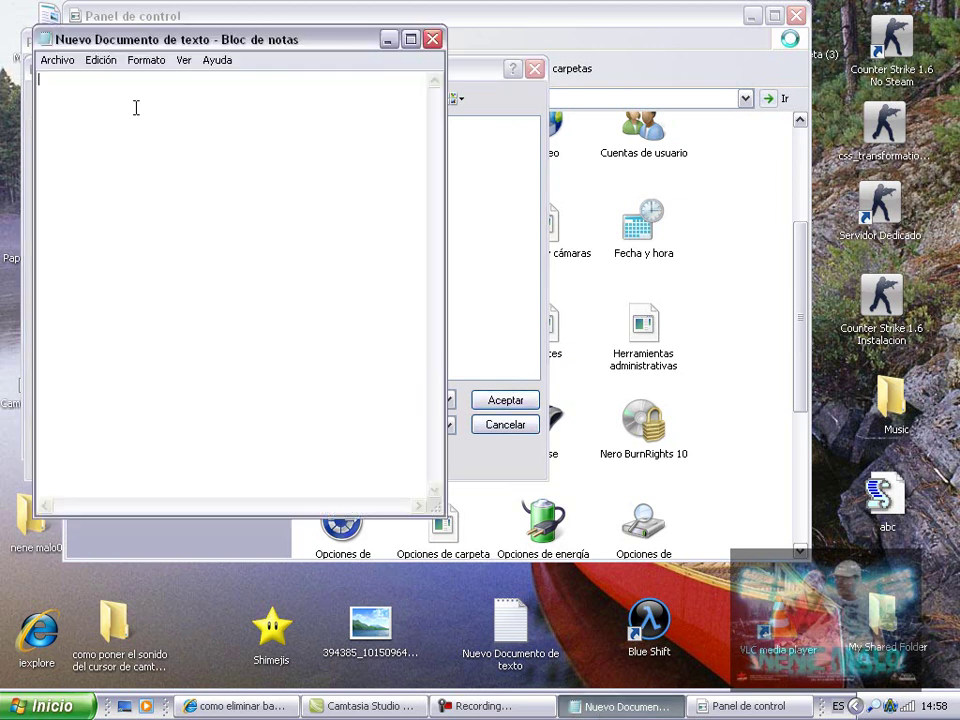
{"action": "type", "text": "le dan a media y lu"}
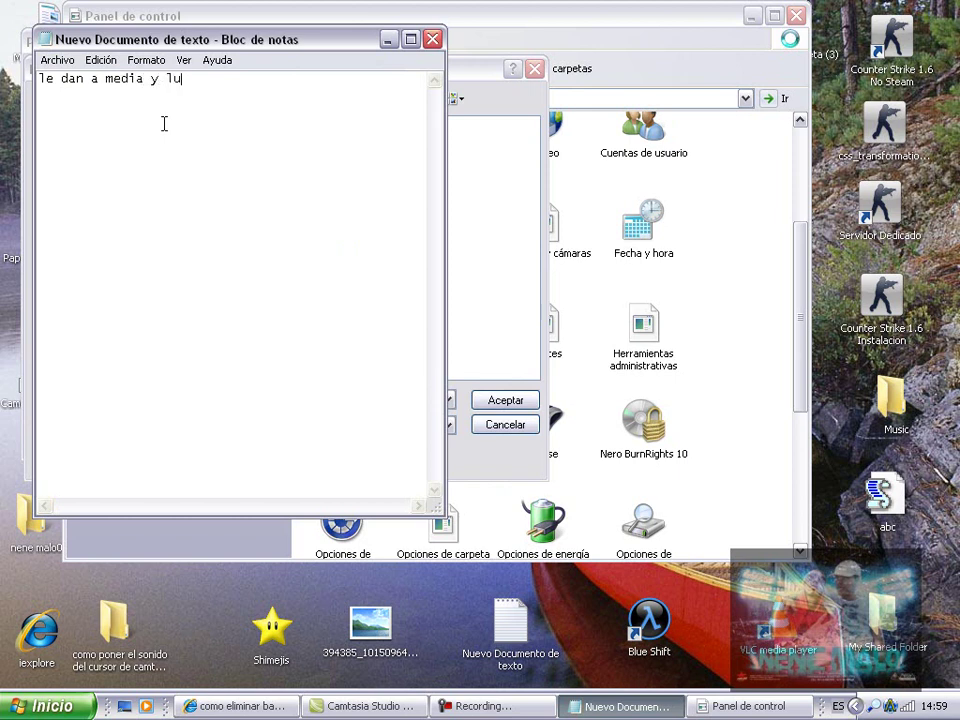
{"action": "type", "text": "eg"}
{"action": "type", "text": "o a recoder"}
{"action": "left_click_drag", "start_coordinate": [309, 103], "coordinate": [2, 100]}
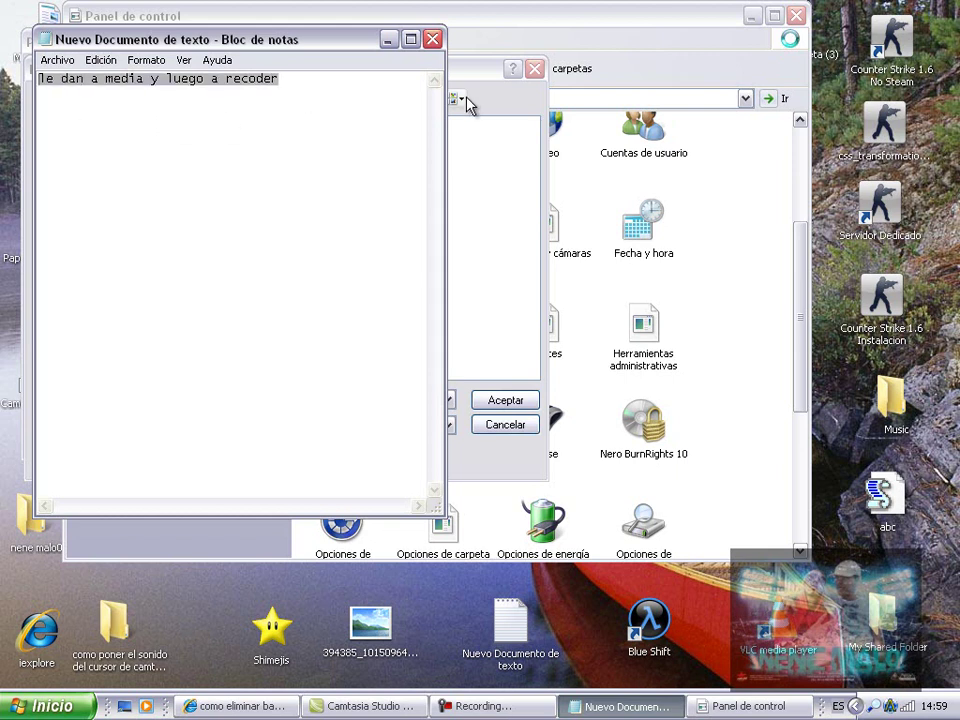
{"action": "key", "text": "Delete"}
Step: Minimize the text document and open the Recorder folder inside Media in the sound file browser
{"action": "left_click", "coordinate": [388, 39]}
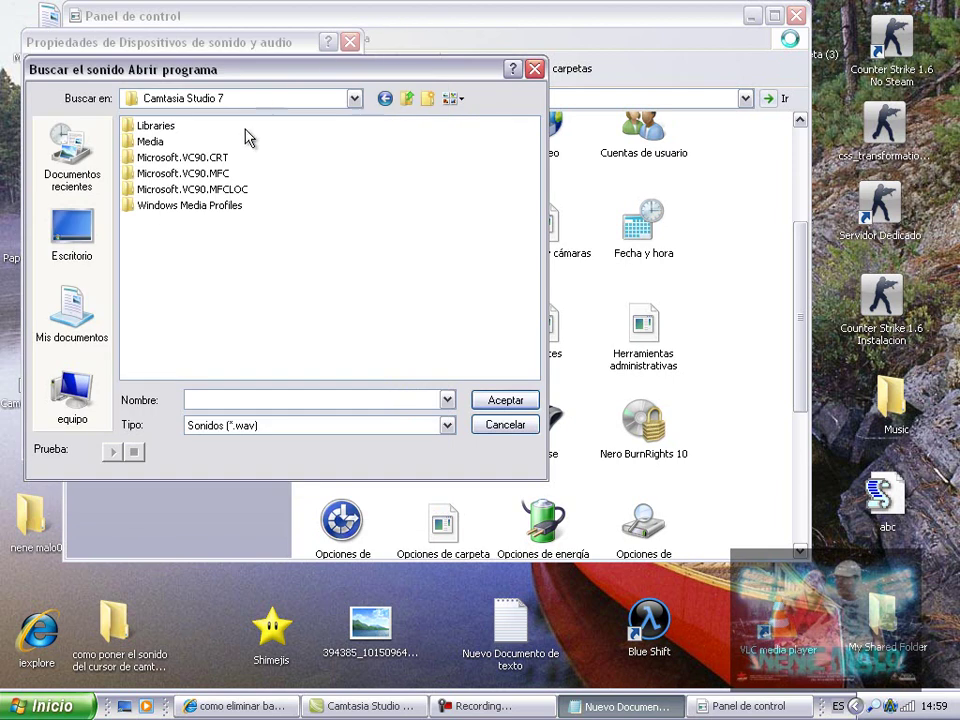
{"action": "double_click", "coordinate": [142, 142]}
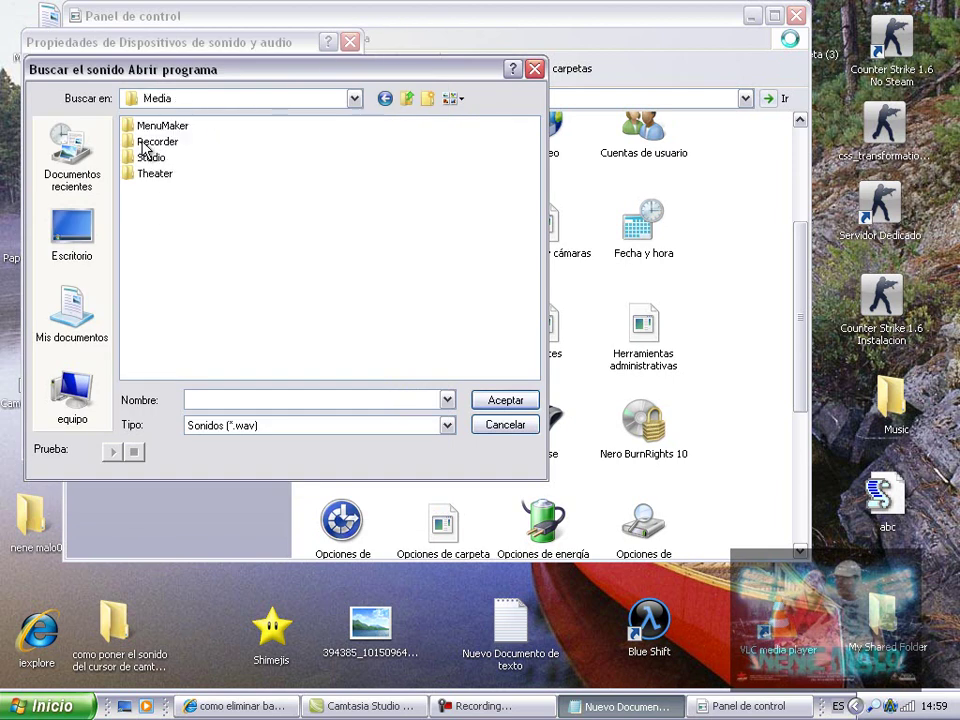
{"action": "double_click", "coordinate": [142, 143]}
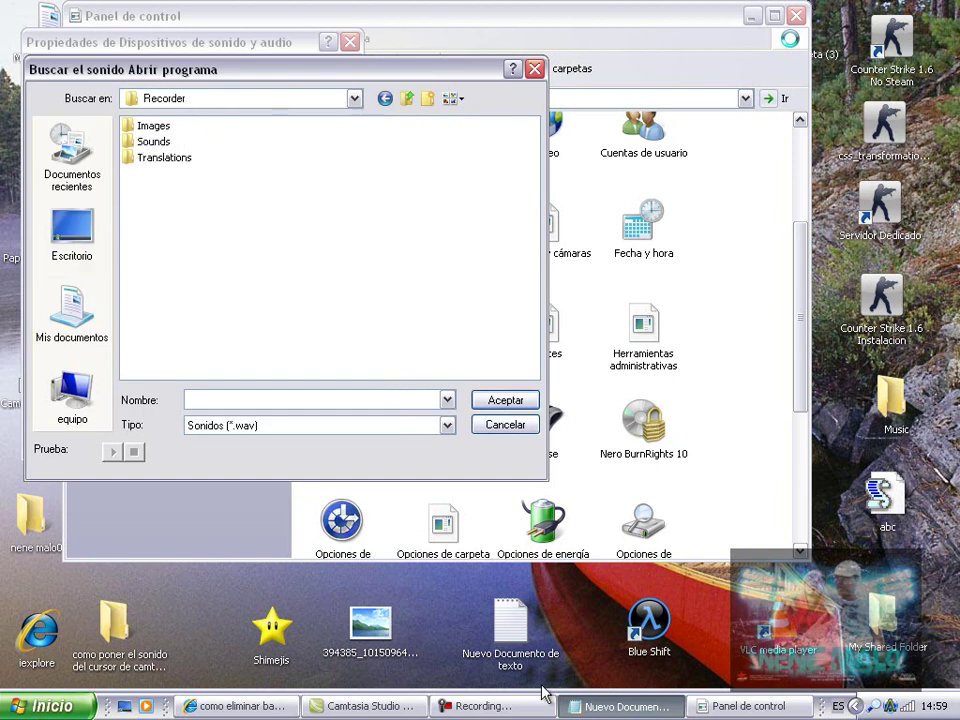
Step: Write and clear the Notepad note "despues a sounds", and open the Sounds folder in the sound file browser
{"action": "left_click", "coordinate": [565, 706]}
{"action": "type", "text": "despues a sounds"}
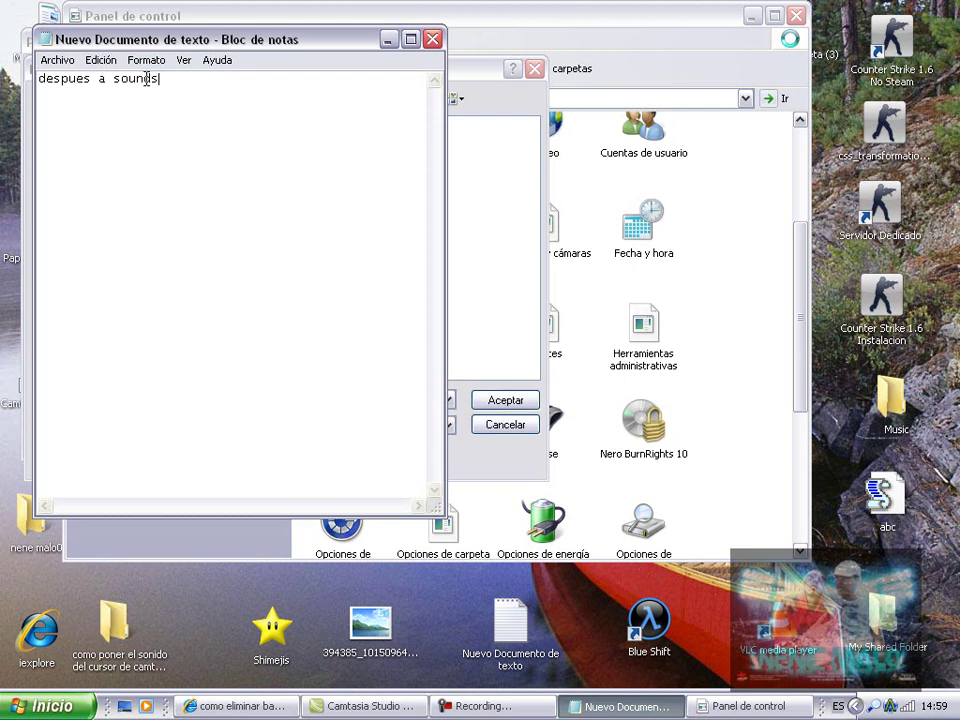
{"action": "left_click_drag", "start_coordinate": [174, 90], "coordinate": [28, 97]}
{"action": "key", "text": "Delete"}
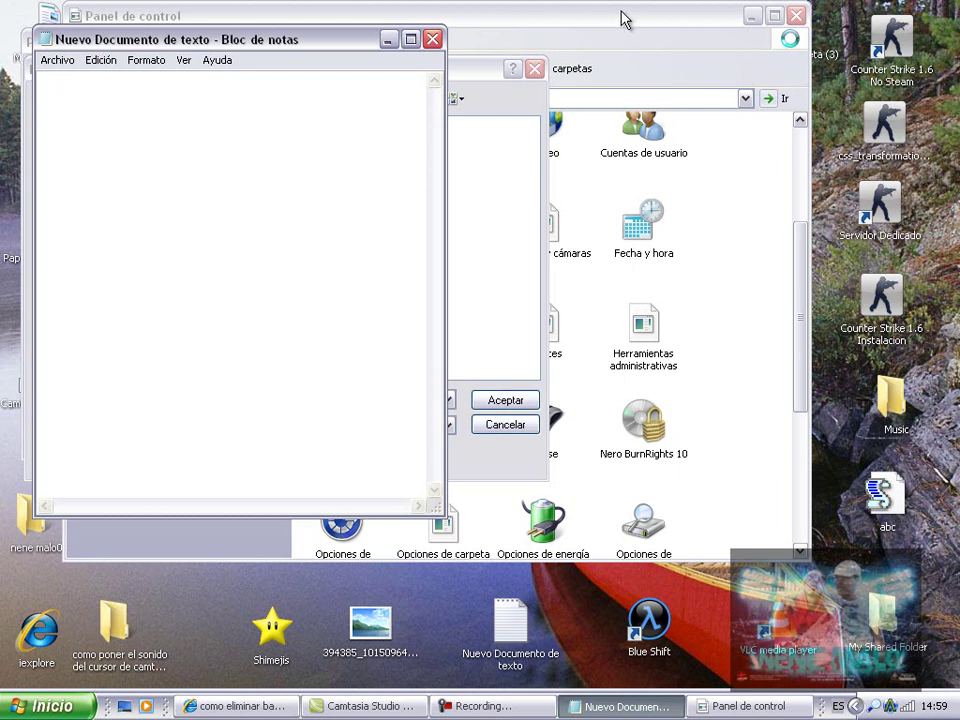
{"action": "left_click", "coordinate": [389, 39]}
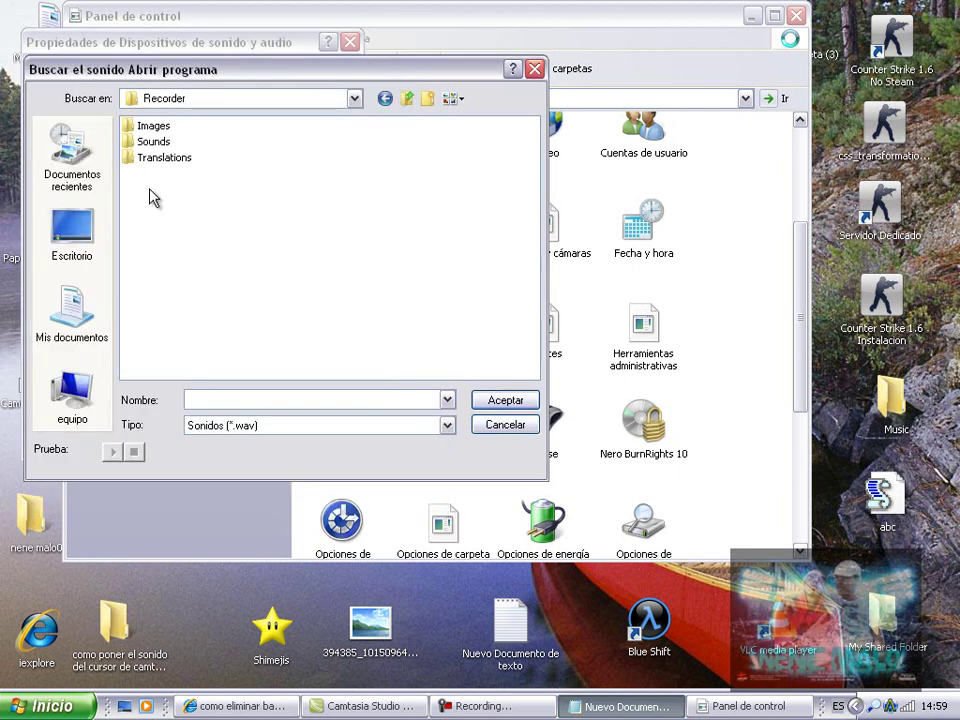
{"action": "double_click", "coordinate": [152, 141]}
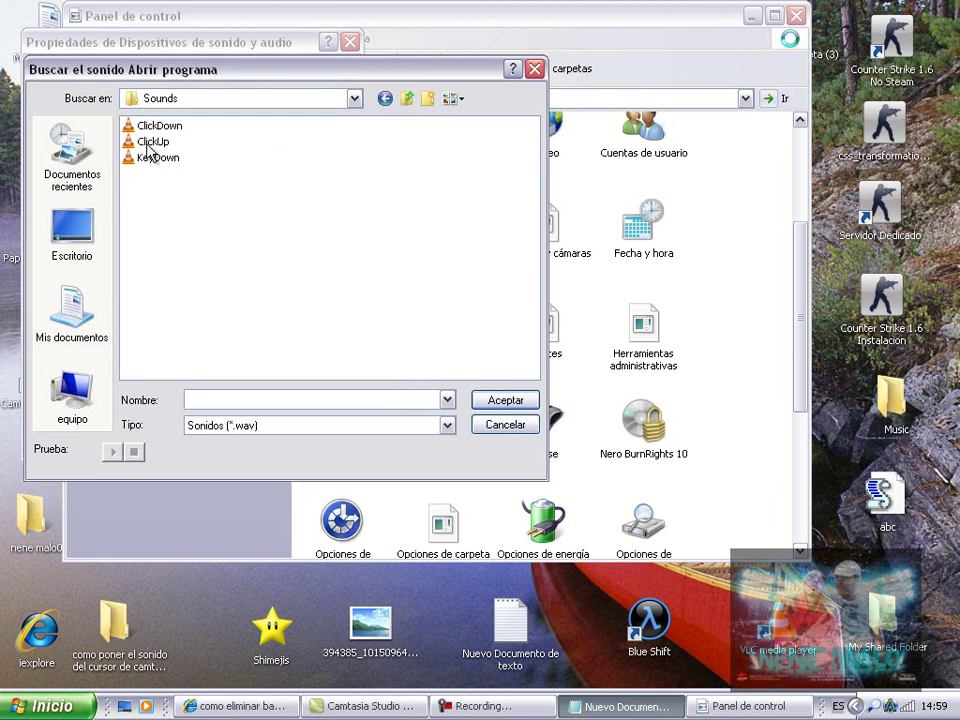
Step: Switch to the Notepad document, write the note "alli eligen el que quieran" and erase it
{"action": "left_click", "coordinate": [590, 706]}
{"action": "type", "text": "a"}
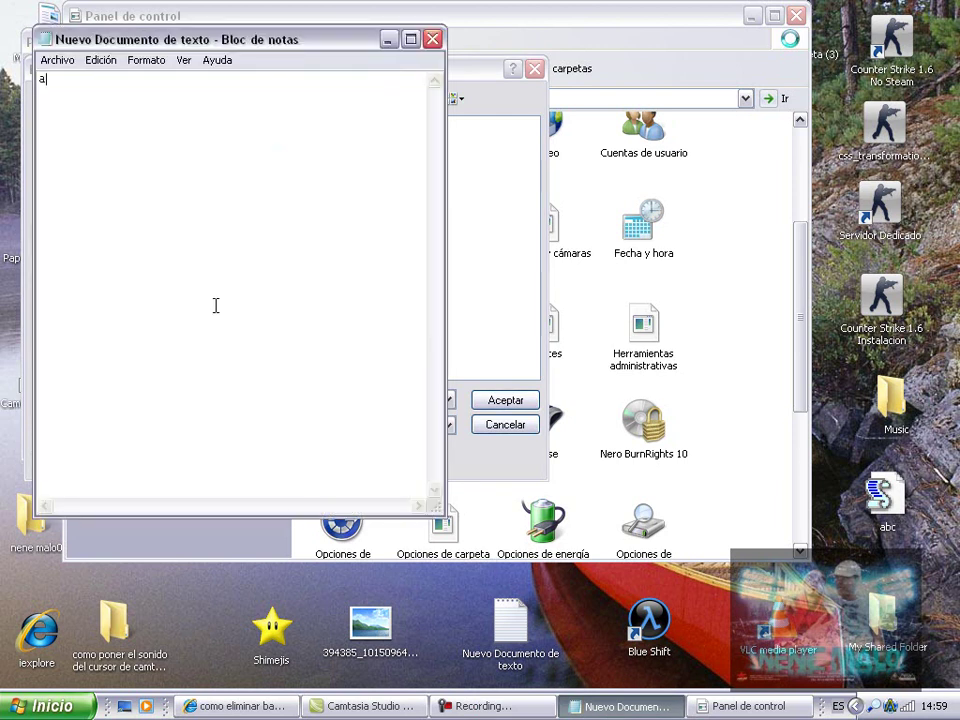
{"action": "type", "text": "lli eligen el que quieran"}
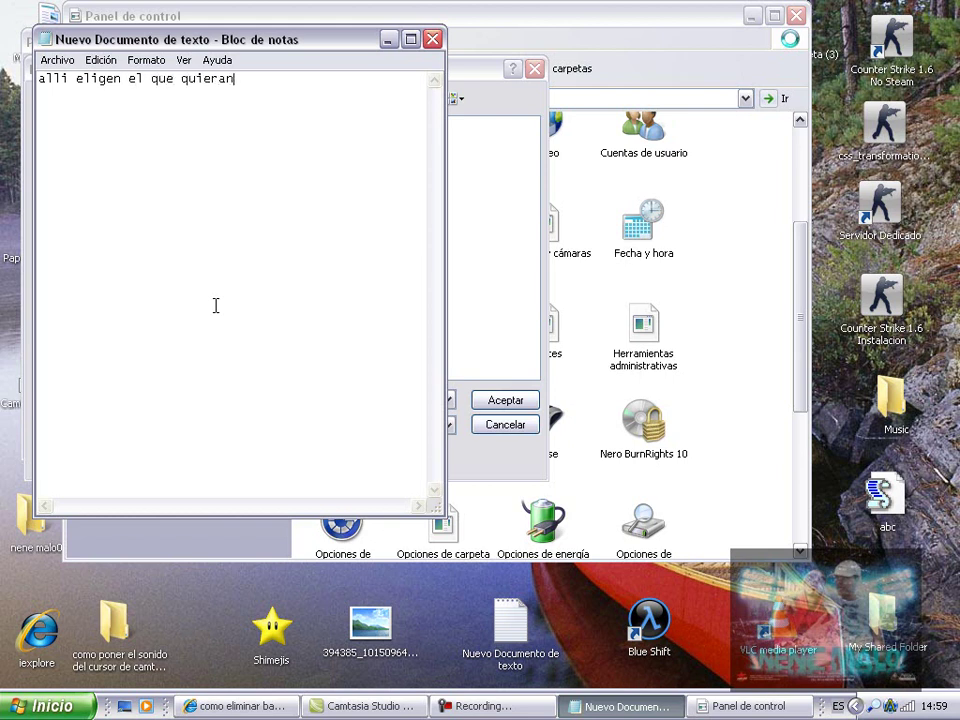
{"action": "key", "text": "BackSpace"}
{"action": "key", "text": "BackSpace"}
{"action": "key", "text": "BackSpace"}
{"action": "key", "text": "BackSpace"}
{"action": "key", "text": "BackSpace"}
{"action": "key", "text": "BackSpace"}
{"action": "key", "text": "BackSpace"}
{"action": "key", "text": "BackSpace"}
{"action": "key", "text": "BackSpace"}
{"action": "key", "text": "BackSpace"}
{"action": "key", "text": "BackSpace"}
{"action": "key", "text": "BackSpace"}
{"action": "key", "text": "BackSpace"}
{"action": "key", "text": "BackSpace"}
{"action": "key", "text": "BackSpace"}
{"action": "key", "text": "BackSpace"}
{"action": "key", "text": "BackSpace"}
{"action": "key", "text": "BackSpace"}
{"action": "key", "text": "BackSpace"}
{"action": "key", "text": "BackSpace"}
Step: Minimize the text document and close the sound file browser, the sound properties and Panel de control without choosing a sound
{"action": "left_click", "coordinate": [388, 40]}
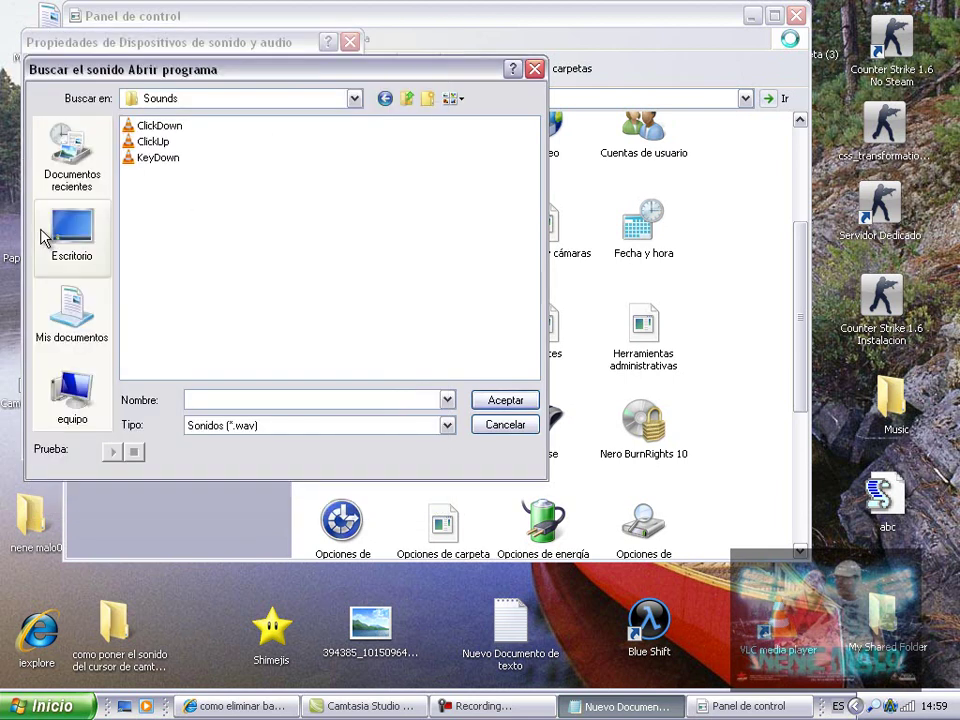
{"action": "left_click", "coordinate": [534, 70]}
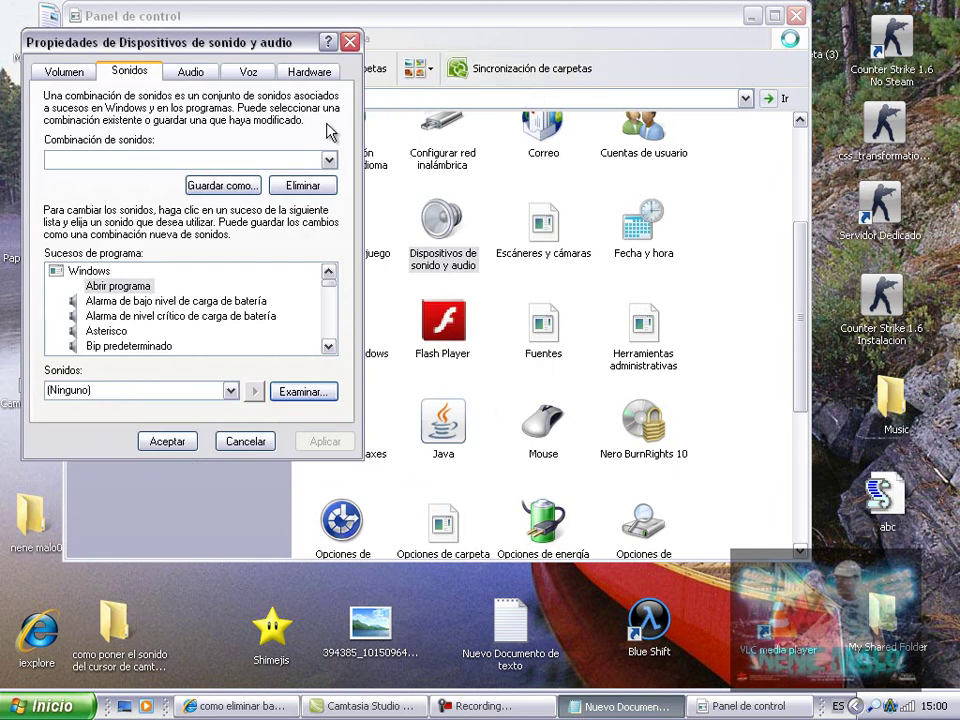
{"action": "left_click", "coordinate": [350, 42]}
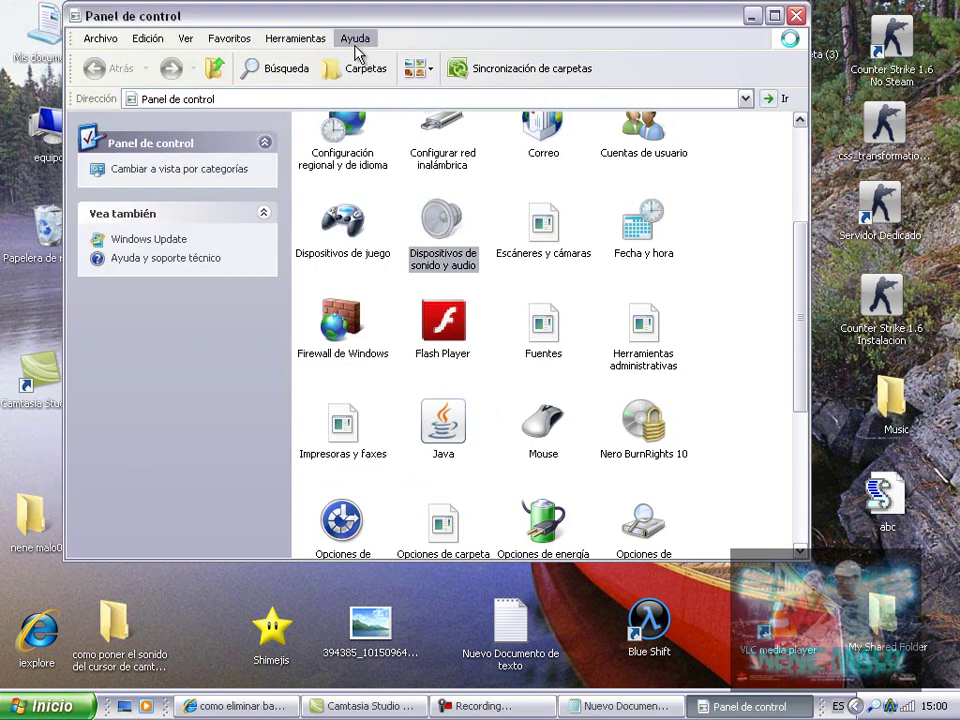
{"action": "left_click", "coordinate": [796, 15]}
Step: Write a closing Notepad note starting "bueno amigasos es es todo comenten" that asks viewers to subscribe, and erase it
{"action": "left_click", "coordinate": [697, 706]}
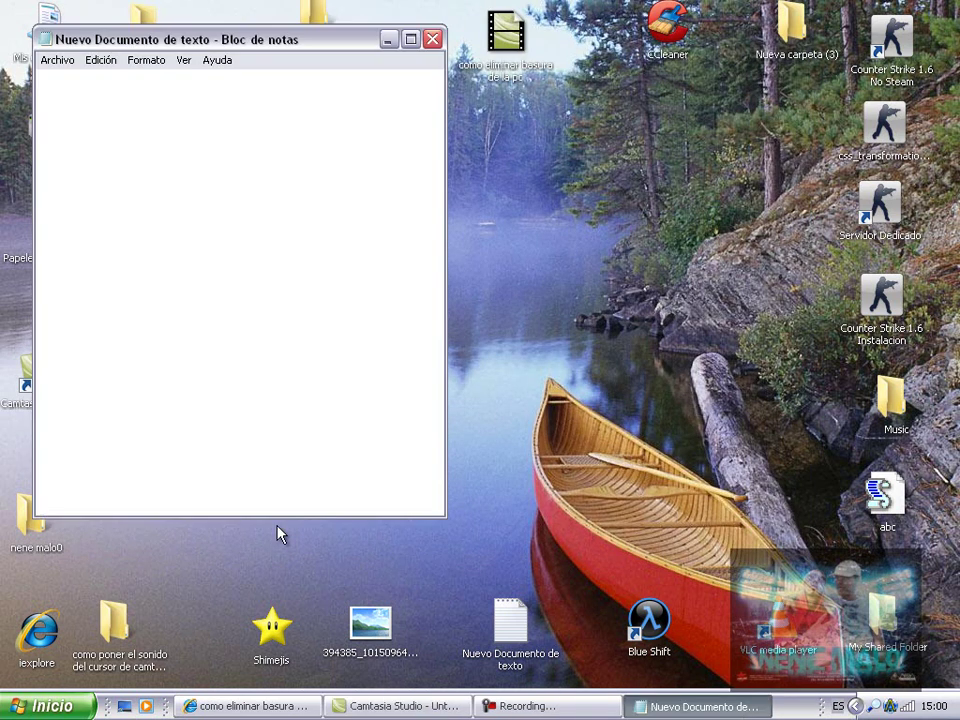
{"action": "type", "text": "bue"}
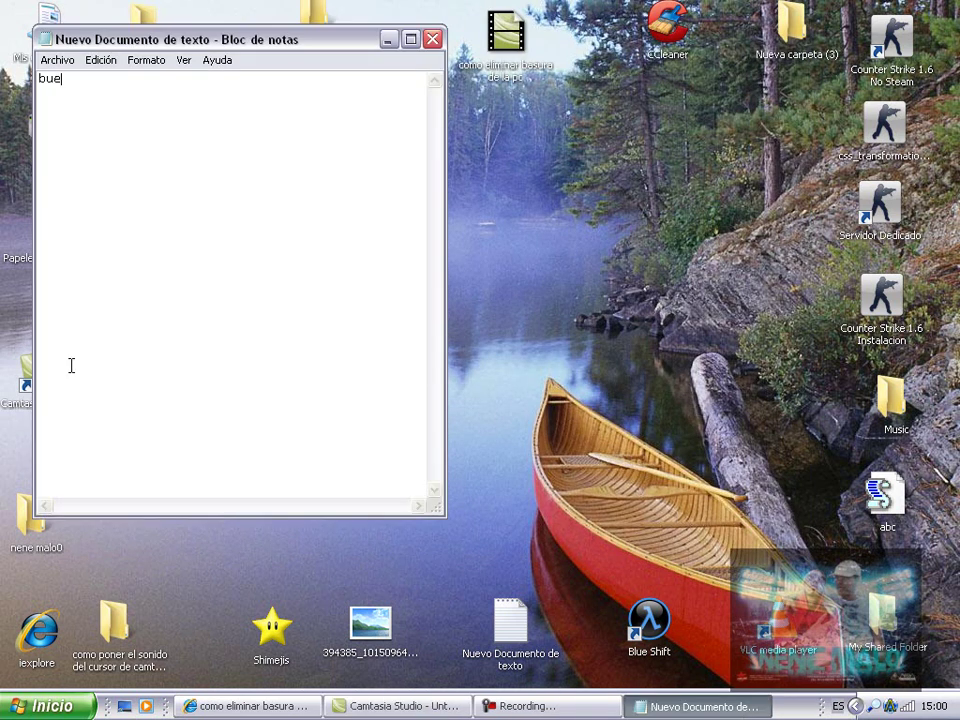
{"action": "type", "text": "no amigasos es es"}
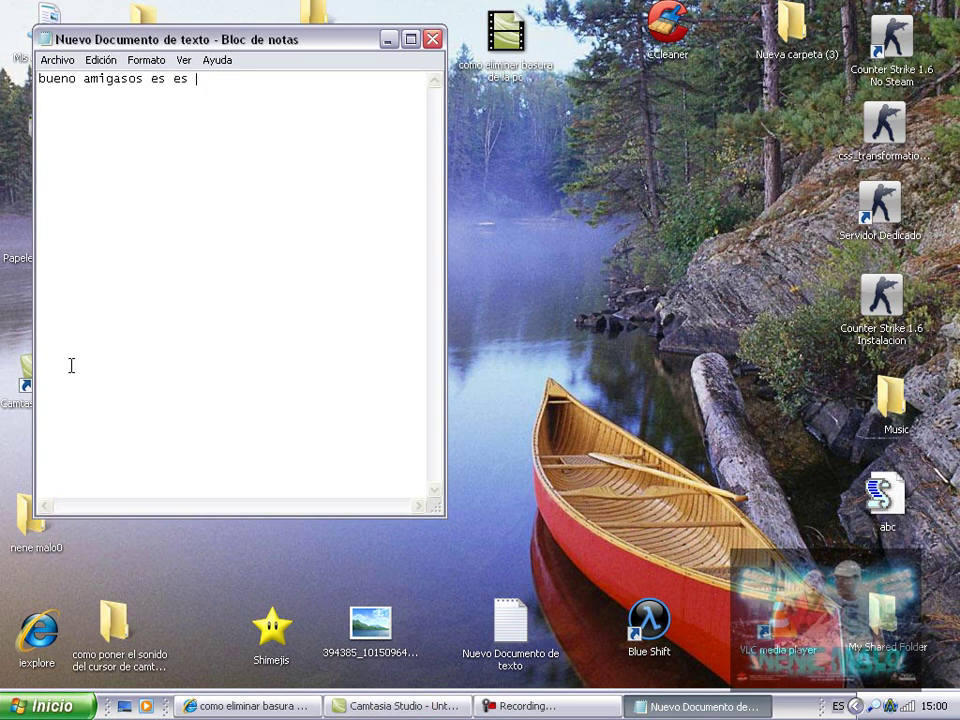
{"action": "type", "text": " todo comenten suscri"}
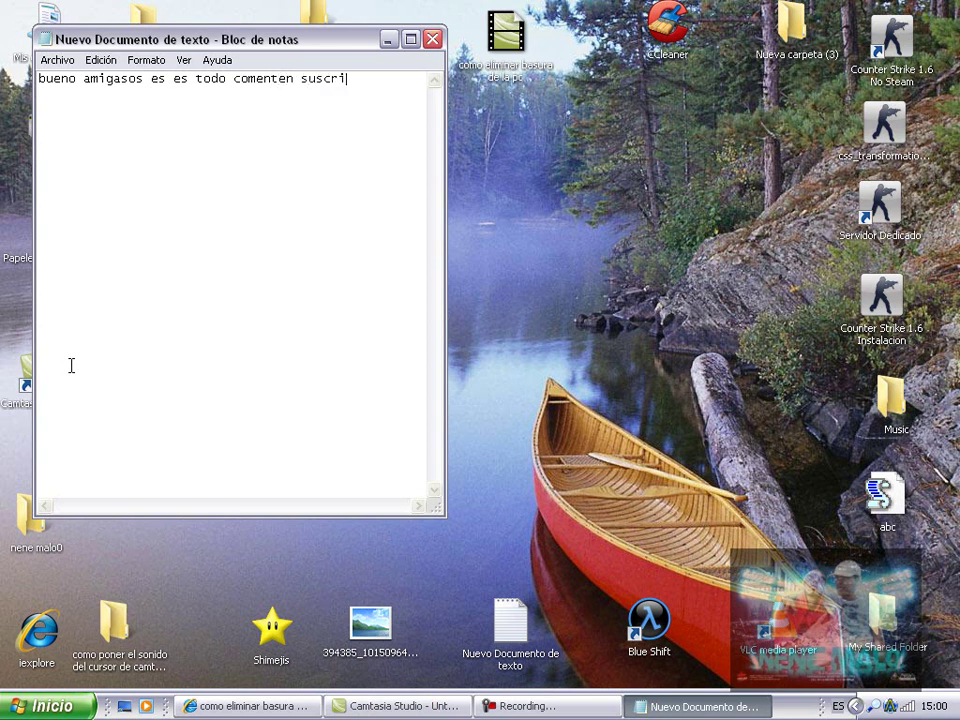
{"action": "type", "text": "ance"}
{"action": "left_click_drag", "start_coordinate": [391, 78], "coordinate": [8, 70]}
{"action": "key", "text": "BackSpace"}
Step: Minimize the text document and switch to the Camtasia recorder window
{"action": "left_click", "coordinate": [389, 39]}
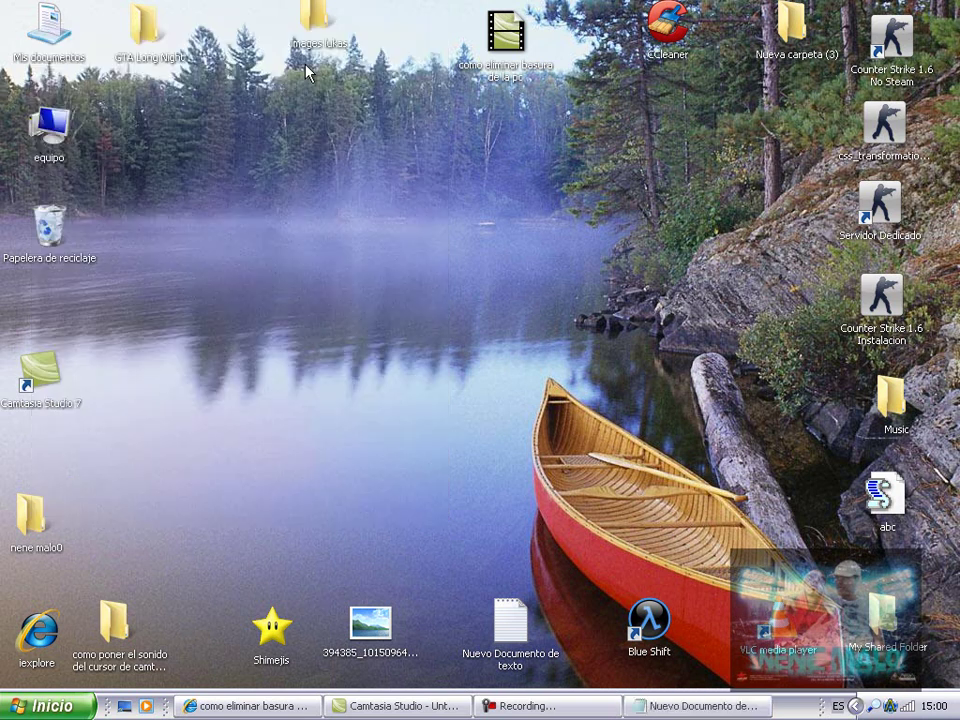
{"action": "left_click", "coordinate": [558, 716]}
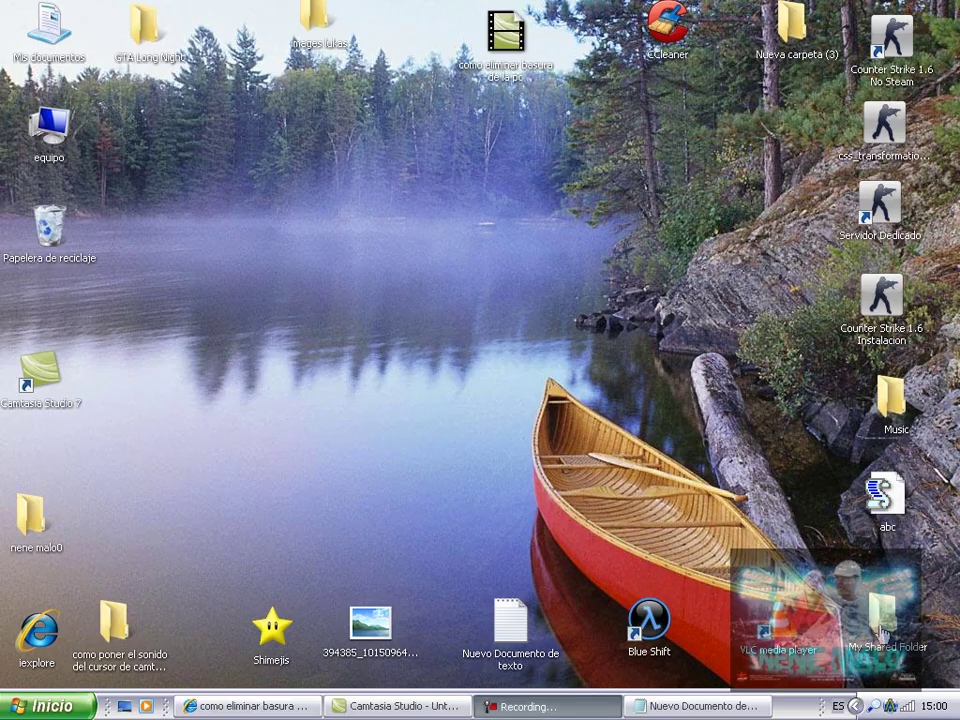